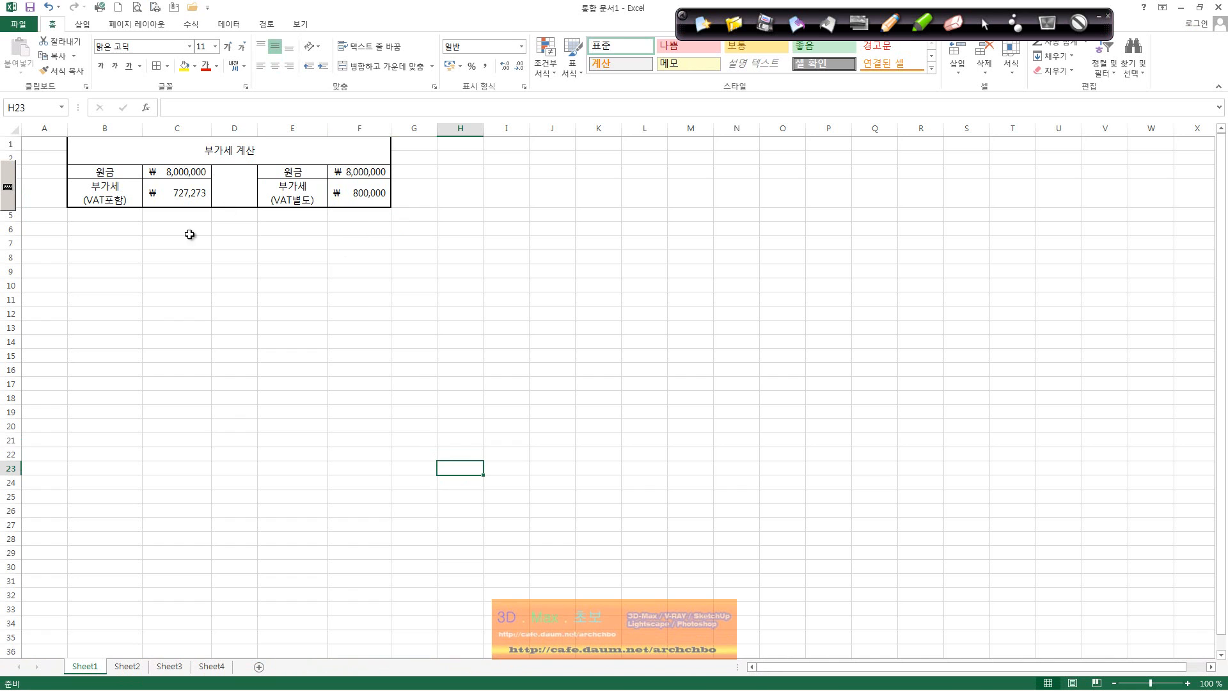
- Look through the calculation tables on Sheet2, Sheet3 and Sheet4, and return to the VAT table on Sheet1
{"action": "left_click", "coordinate": [127, 666]}
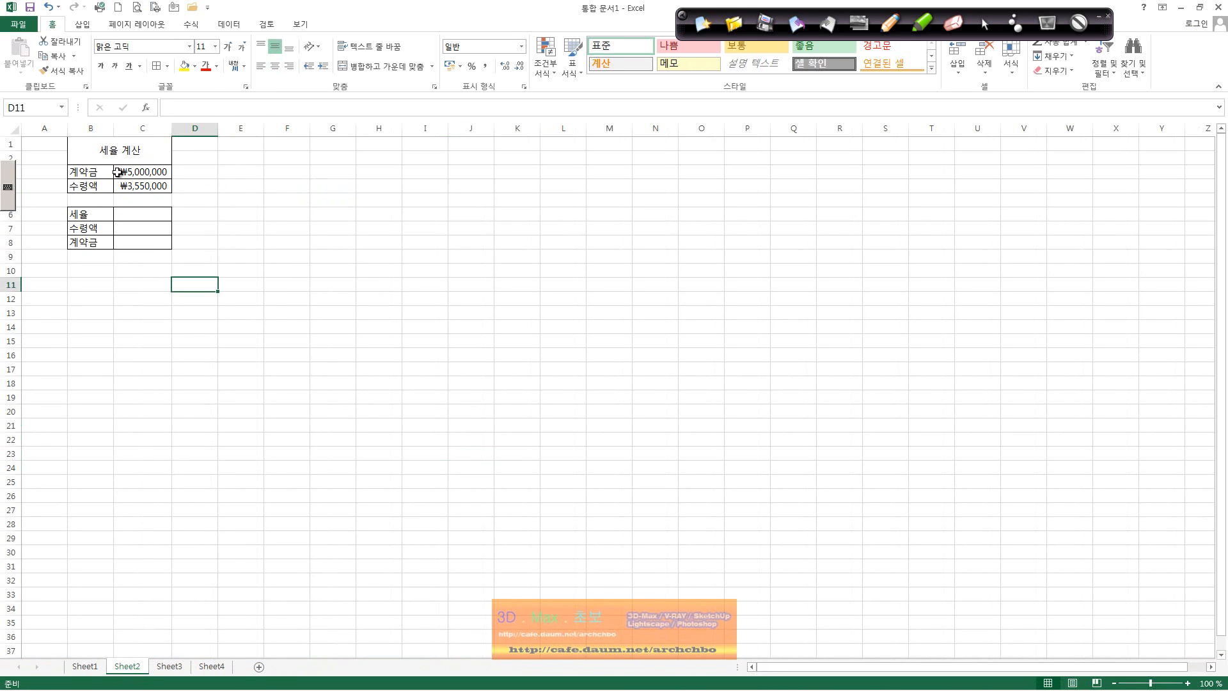
{"action": "left_click", "coordinate": [170, 666]}
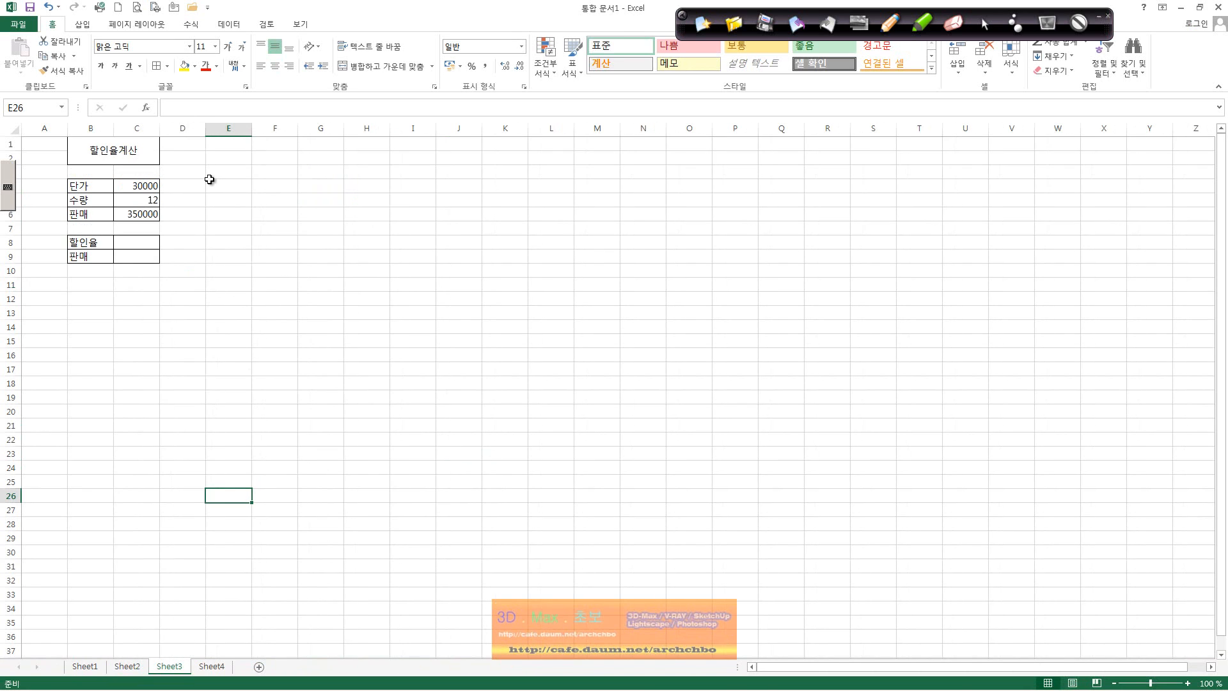
{"action": "left_click", "coordinate": [212, 665]}
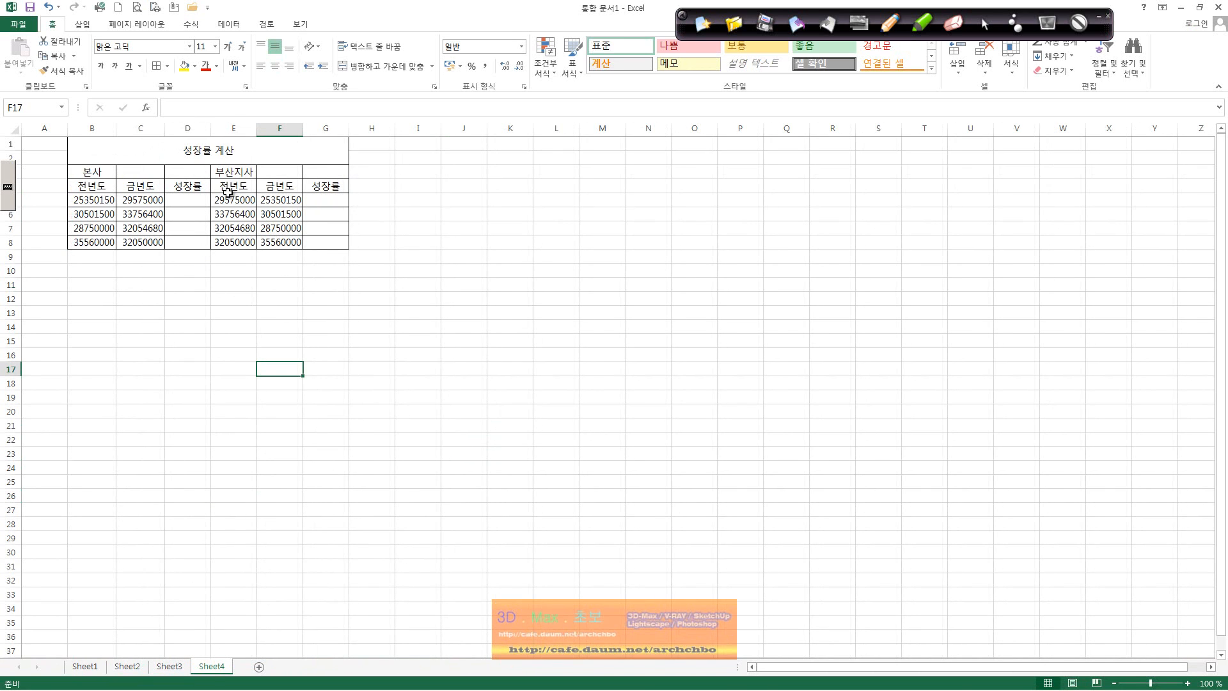
{"action": "left_click", "coordinate": [88, 665]}
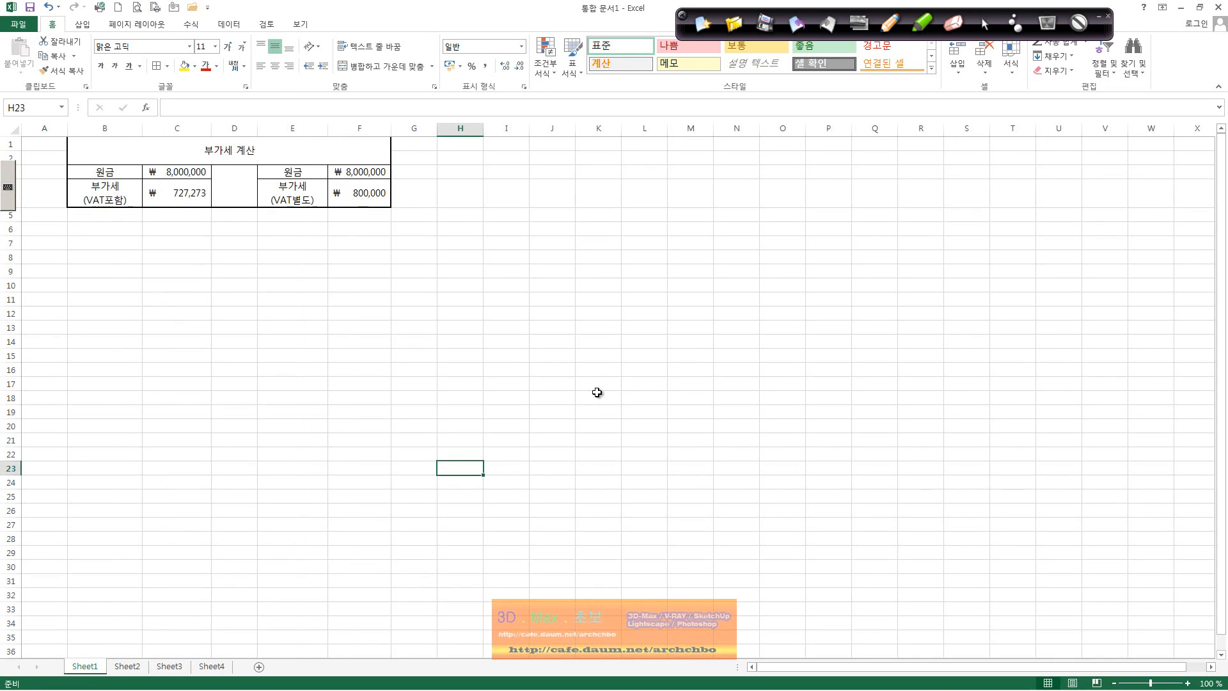
- Handwrite the red heading note "부가세 : 원금에 부가세가 포함되어 있는지 유무?" beside the VAT table on Sheet1
{"action": "left_click", "coordinate": [857, 22]}
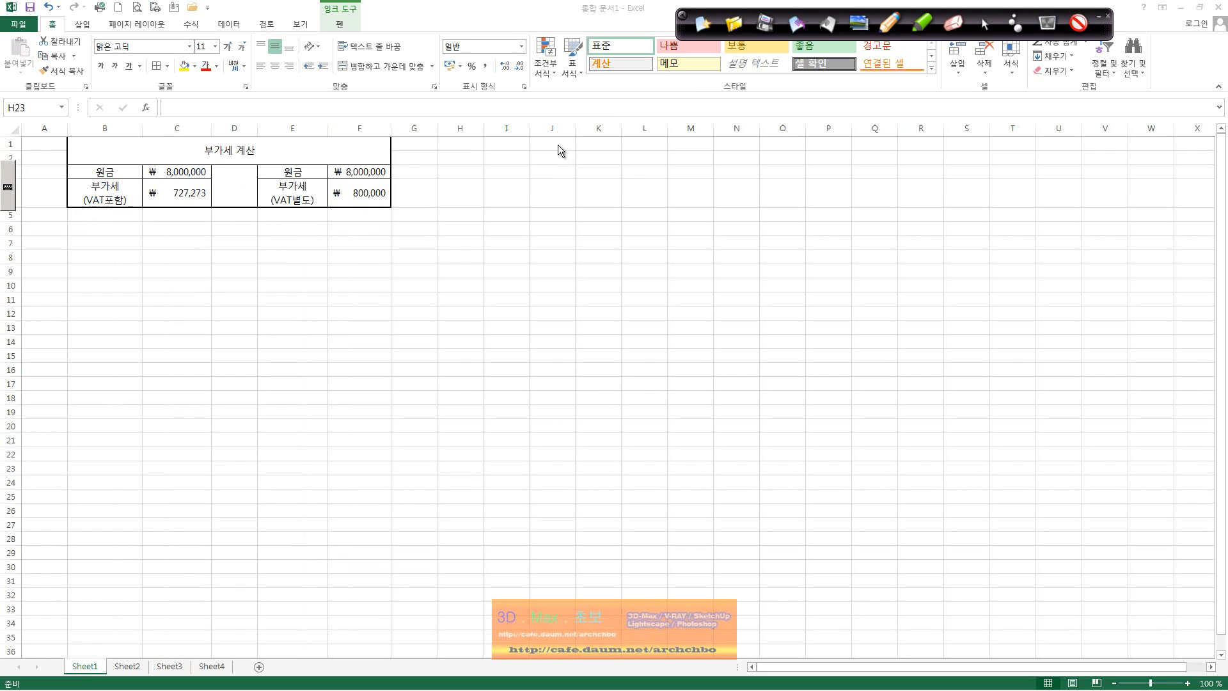
{"action": "mouse_move", "coordinate": [551, 154]}
{"action": "left_mouse_down"}
{"action": "mouse_move", "coordinate": [569, 176]}
{"action": "mouse_move", "coordinate": [603, 167]}
{"action": "mouse_move", "coordinate": [609, 218]}
{"action": "left_mouse_up"}
{"action": "left_click", "coordinate": [636, 194]}
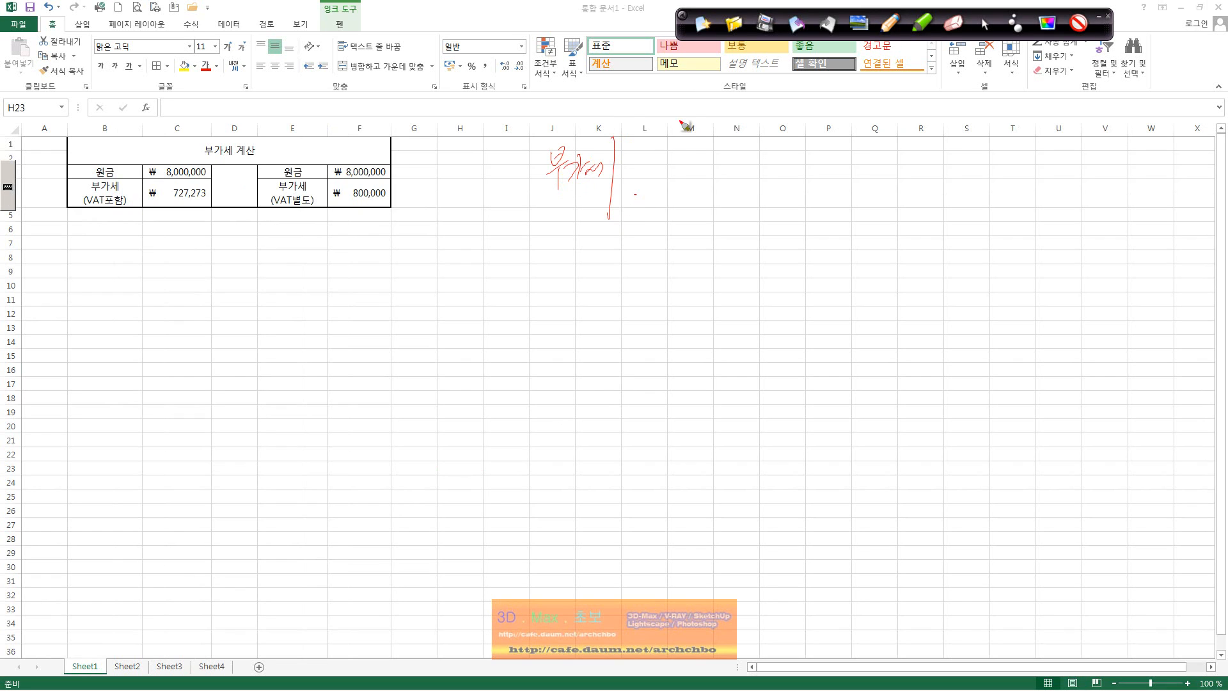
{"action": "left_click", "coordinate": [635, 156]}
{"action": "left_click", "coordinate": [634, 172]}
{"action": "mouse_move", "coordinate": [670, 158]}
{"action": "left_mouse_down"}
{"action": "mouse_move", "coordinate": [680, 171]}
{"action": "mouse_move", "coordinate": [793, 168]}
{"action": "mouse_move", "coordinate": [802, 191]}
{"action": "mouse_move", "coordinate": [847, 165]}
{"action": "mouse_move", "coordinate": [860, 184]}
{"action": "mouse_move", "coordinate": [873, 161]}
{"action": "mouse_move", "coordinate": [884, 185]}
{"action": "mouse_move", "coordinate": [911, 172]}
{"action": "mouse_move", "coordinate": [926, 192]}
{"action": "mouse_move", "coordinate": [1023, 169]}
{"action": "mouse_move", "coordinate": [1059, 171]}
{"action": "mouse_move", "coordinate": [1065, 198]}
{"action": "mouse_move", "coordinate": [1087, 181]}
{"action": "mouse_move", "coordinate": [1119, 188]}
{"action": "left_mouse_up"}
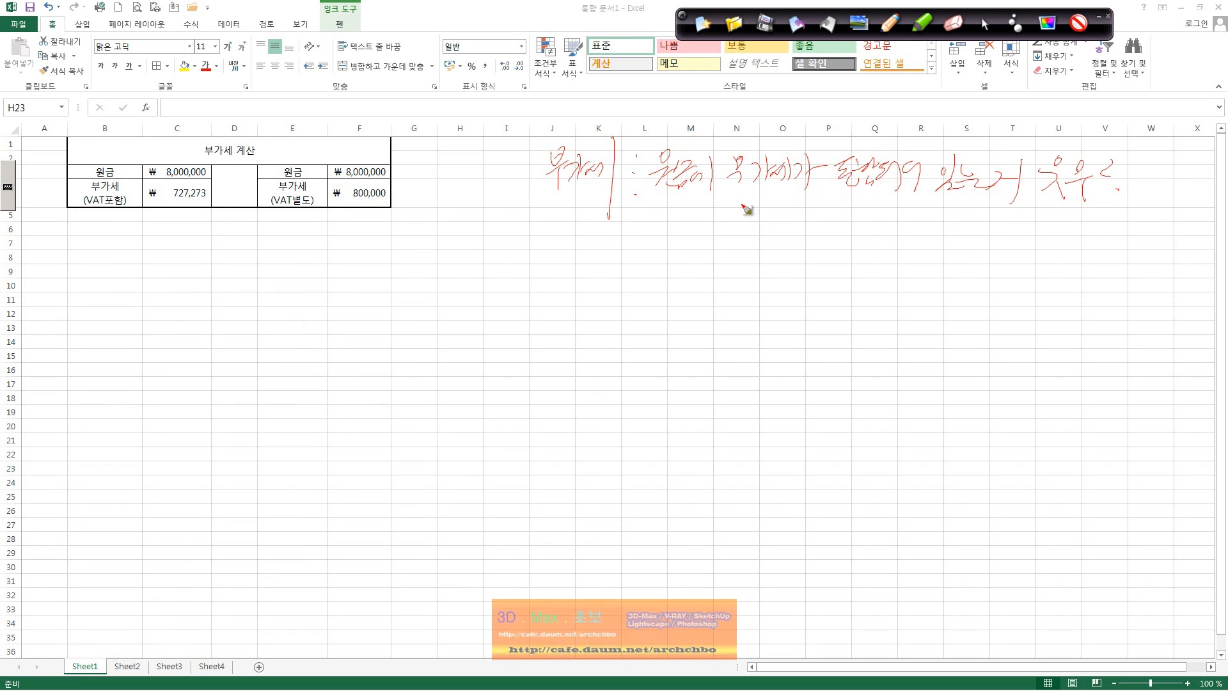
- Handwrite the VAT-included formula "① 포함 = 원금 * (10/110)" under the heading note, with its shortened form beneath
{"action": "mouse_move", "coordinate": [627, 225]}
{"action": "left_mouse_down"}
{"action": "mouse_move", "coordinate": [615, 218]}
{"action": "mouse_move", "coordinate": [619, 244]}
{"action": "mouse_move", "coordinate": [697, 219]}
{"action": "mouse_move", "coordinate": [692, 237]}
{"action": "left_mouse_up"}
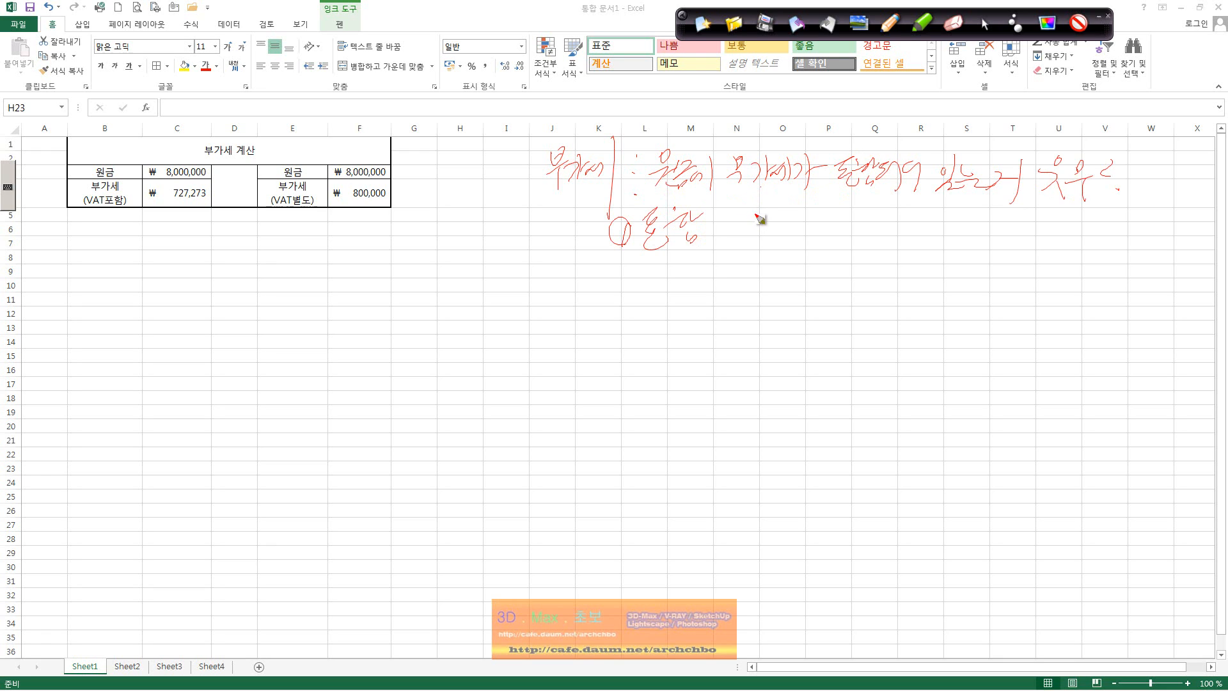
{"action": "left_click_drag", "start_coordinate": [737, 216], "coordinate": [743, 215]}
{"action": "mouse_move", "coordinate": [731, 227]}
{"action": "left_mouse_down"}
{"action": "mouse_move", "coordinate": [762, 209]}
{"action": "mouse_move", "coordinate": [775, 219]}
{"action": "left_mouse_up"}
{"action": "mouse_move", "coordinate": [761, 223]}
{"action": "left_mouse_down"}
{"action": "mouse_move", "coordinate": [754, 239]}
{"action": "mouse_move", "coordinate": [792, 221]}
{"action": "mouse_move", "coordinate": [796, 235]}
{"action": "mouse_move", "coordinate": [830, 239]}
{"action": "mouse_move", "coordinate": [818, 247]}
{"action": "mouse_move", "coordinate": [833, 224]}
{"action": "mouse_move", "coordinate": [864, 252]}
{"action": "mouse_move", "coordinate": [915, 224]}
{"action": "left_mouse_up"}
{"action": "mouse_move", "coordinate": [888, 204]}
{"action": "left_mouse_down"}
{"action": "mouse_move", "coordinate": [885, 221]}
{"action": "mouse_move", "coordinate": [925, 247]}
{"action": "mouse_move", "coordinate": [888, 253]}
{"action": "left_mouse_up"}
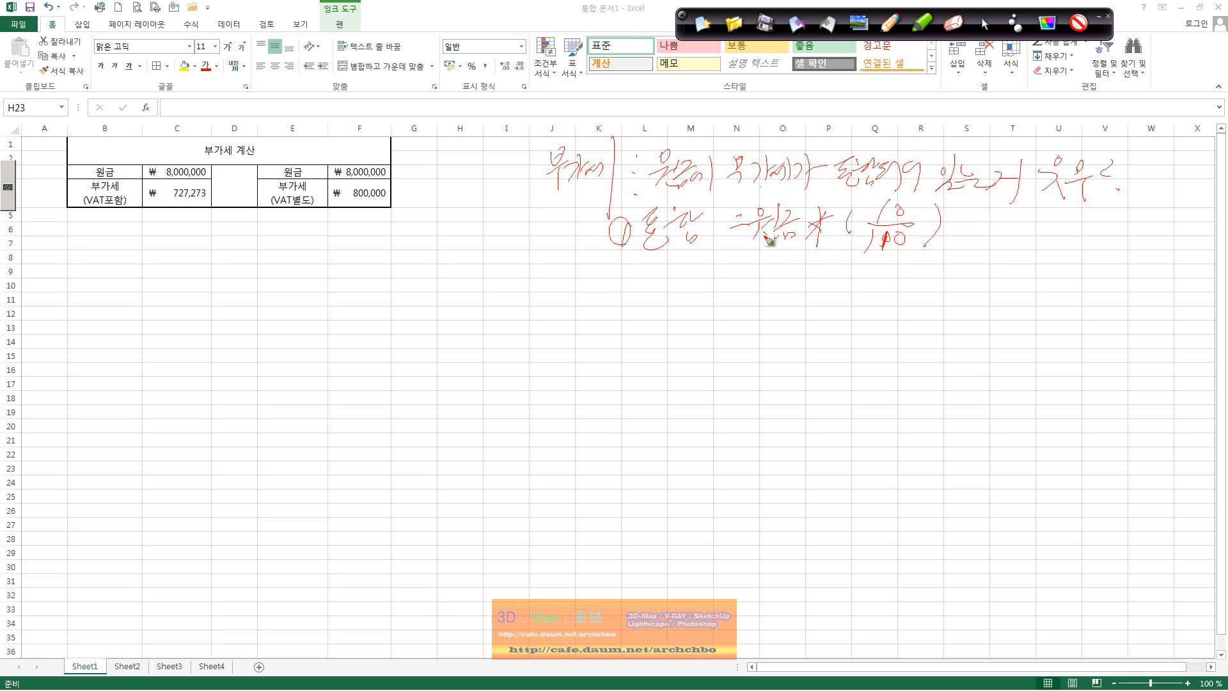
{"action": "left_click_drag", "start_coordinate": [737, 263], "coordinate": [762, 268]}
{"action": "mouse_move", "coordinate": [771, 255]}
{"action": "left_mouse_down"}
{"action": "mouse_move", "coordinate": [835, 256]}
{"action": "mouse_move", "coordinate": [832, 277]}
{"action": "mouse_move", "coordinate": [869, 279]}
{"action": "left_mouse_up"}
{"action": "left_click_drag", "start_coordinate": [886, 256], "coordinate": [879, 282]}
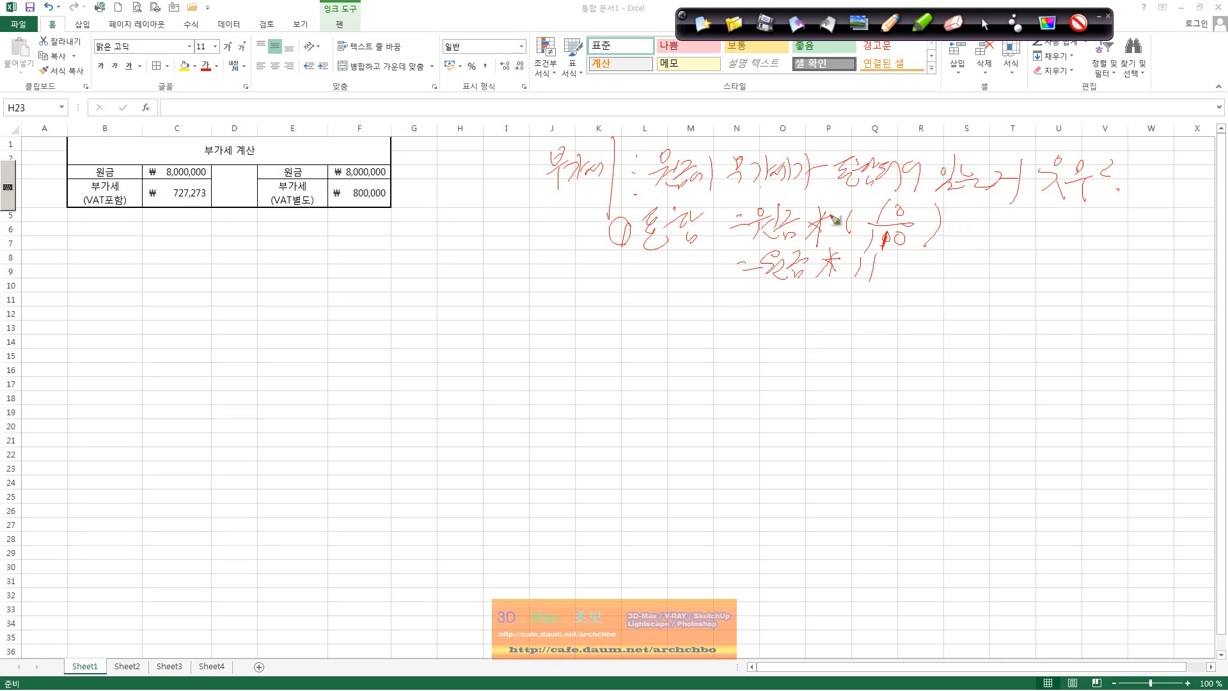
- Handwrite the VAT-excluded formula "② 미포함 = 원금 × 10%" with a VAT label, and mark the two VAT result cells in the table
{"action": "mouse_move", "coordinate": [614, 319]}
{"action": "left_mouse_down"}
{"action": "mouse_move", "coordinate": [595, 332]}
{"action": "mouse_move", "coordinate": [634, 307]}
{"action": "mouse_move", "coordinate": [652, 320]}
{"action": "mouse_move", "coordinate": [702, 309]}
{"action": "mouse_move", "coordinate": [711, 325]}
{"action": "mouse_move", "coordinate": [776, 310]}
{"action": "mouse_move", "coordinate": [806, 329]}
{"action": "mouse_move", "coordinate": [881, 318]}
{"action": "left_mouse_up"}
{"action": "left_click_drag", "start_coordinate": [838, 364], "coordinate": [926, 360]}
{"action": "mouse_move", "coordinate": [173, 202]}
{"action": "left_mouse_down"}
{"action": "mouse_move", "coordinate": [181, 241]}
{"action": "mouse_move", "coordinate": [345, 191]}
{"action": "mouse_move", "coordinate": [391, 211]}
{"action": "left_mouse_up"}
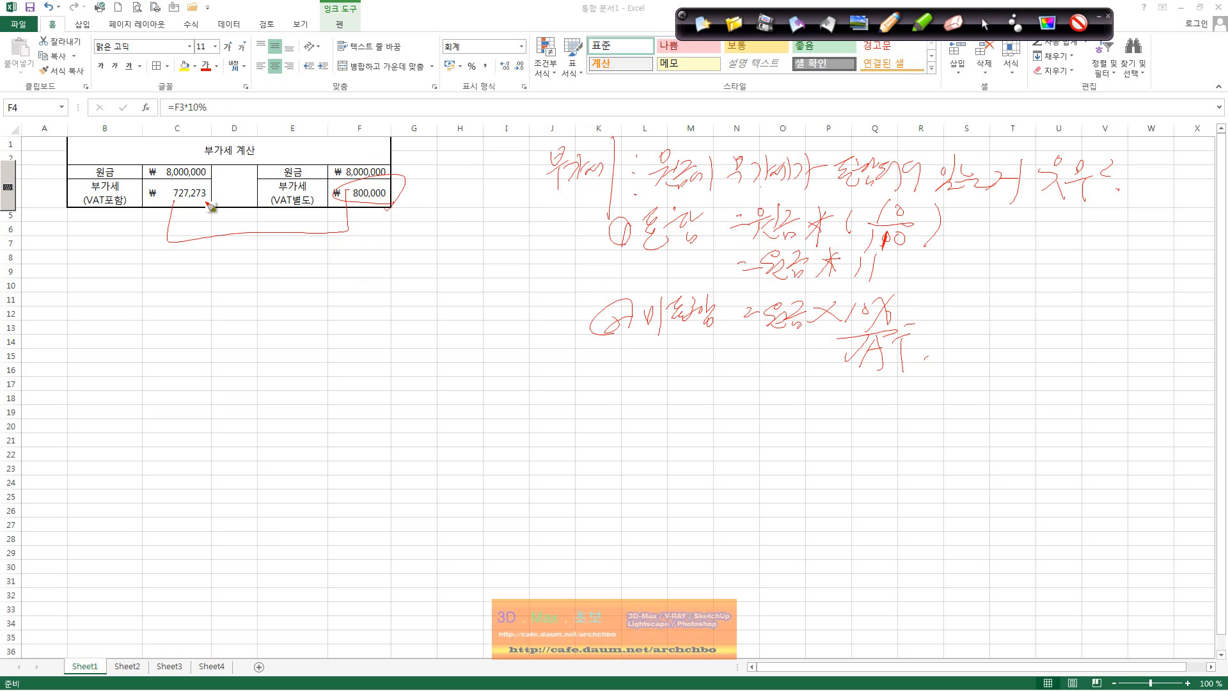
{"action": "left_click_drag", "start_coordinate": [210, 203], "coordinate": [206, 186]}
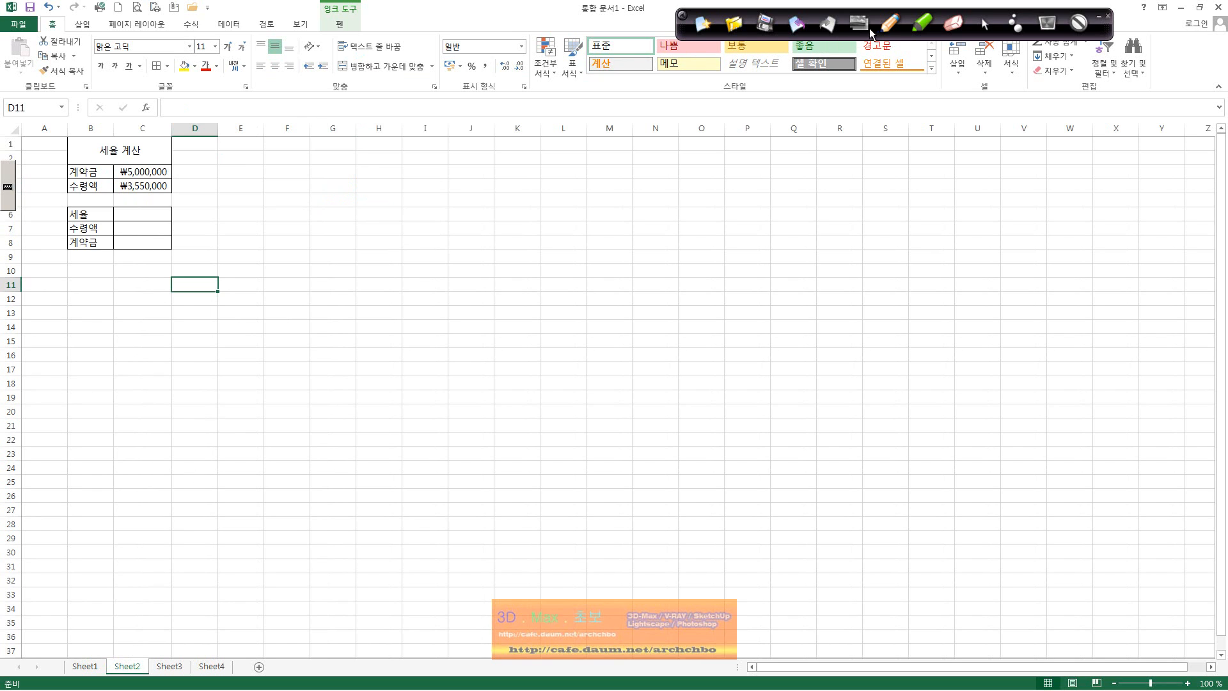
{"action": "left_click", "coordinate": [891, 23]}
{"action": "mouse_move", "coordinate": [370, 180]}
{"action": "left_mouse_down"}
{"action": "mouse_move", "coordinate": [384, 189]}
{"action": "mouse_move", "coordinate": [403, 156]}
{"action": "mouse_move", "coordinate": [401, 184]}
{"action": "mouse_move", "coordinate": [429, 178]}
{"action": "left_mouse_up"}
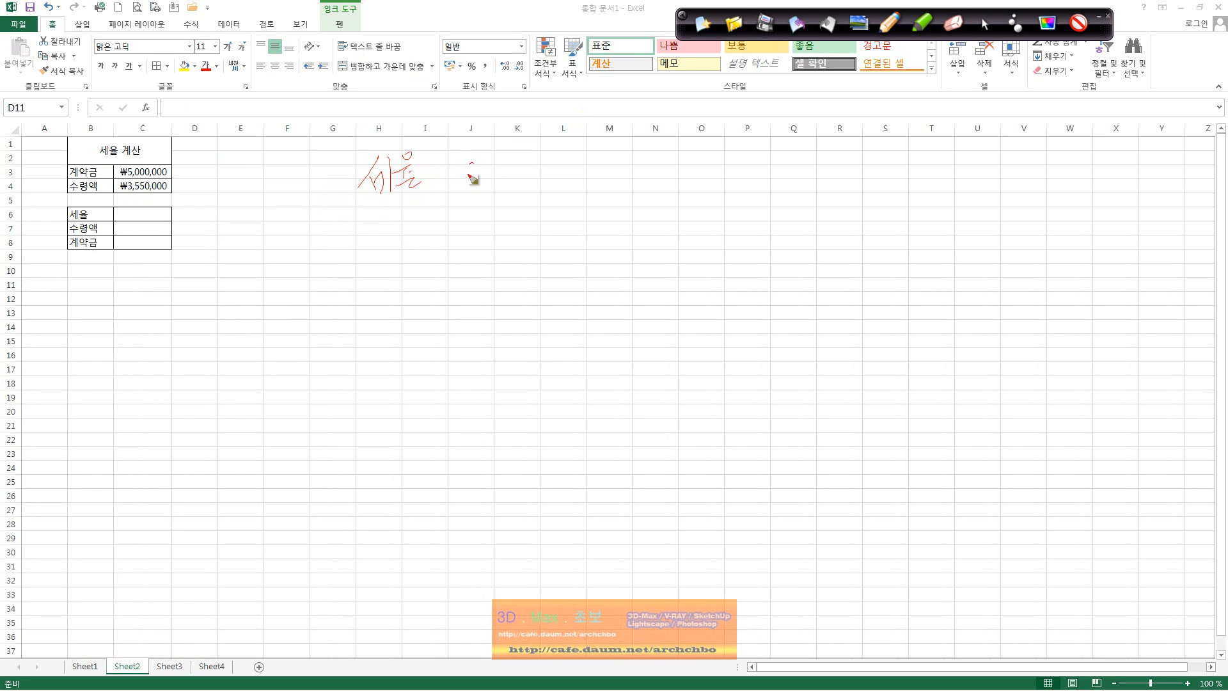
{"action": "mouse_move", "coordinate": [469, 173]}
{"action": "left_mouse_down"}
{"action": "mouse_move", "coordinate": [509, 188]}
{"action": "mouse_move", "coordinate": [543, 171]}
{"action": "mouse_move", "coordinate": [571, 182]}
{"action": "mouse_move", "coordinate": [584, 164]}
{"action": "mouse_move", "coordinate": [596, 205]}
{"action": "mouse_move", "coordinate": [615, 169]}
{"action": "mouse_move", "coordinate": [601, 153]}
{"action": "mouse_move", "coordinate": [601, 175]}
{"action": "mouse_move", "coordinate": [619, 157]}
{"action": "mouse_move", "coordinate": [640, 168]}
{"action": "mouse_move", "coordinate": [653, 204]}
{"action": "mouse_move", "coordinate": [710, 195]}
{"action": "left_mouse_up"}
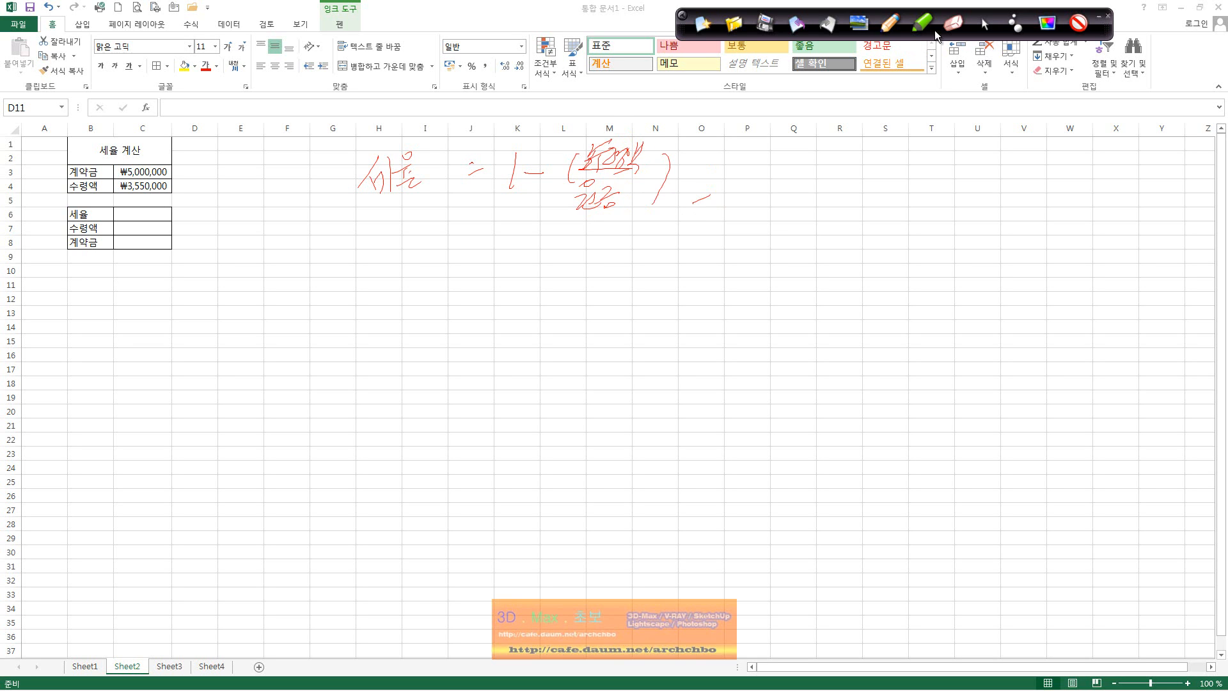
{"action": "left_click", "coordinate": [700, 29]}
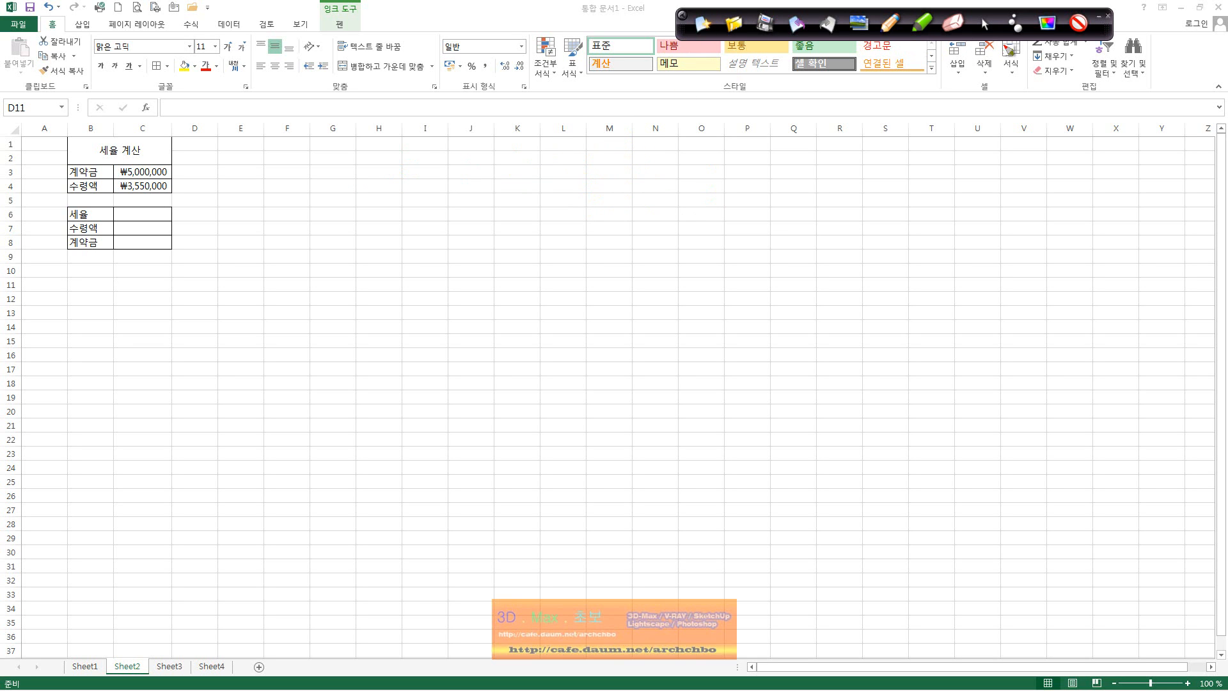
- Set the annotation pen to blue and handwrite the tax rate formula "세율: 1 - (수령액/원금)" beside the Sheet2 table
{"action": "left_click", "coordinate": [1043, 26]}
{"action": "left_click", "coordinate": [1017, 66]}
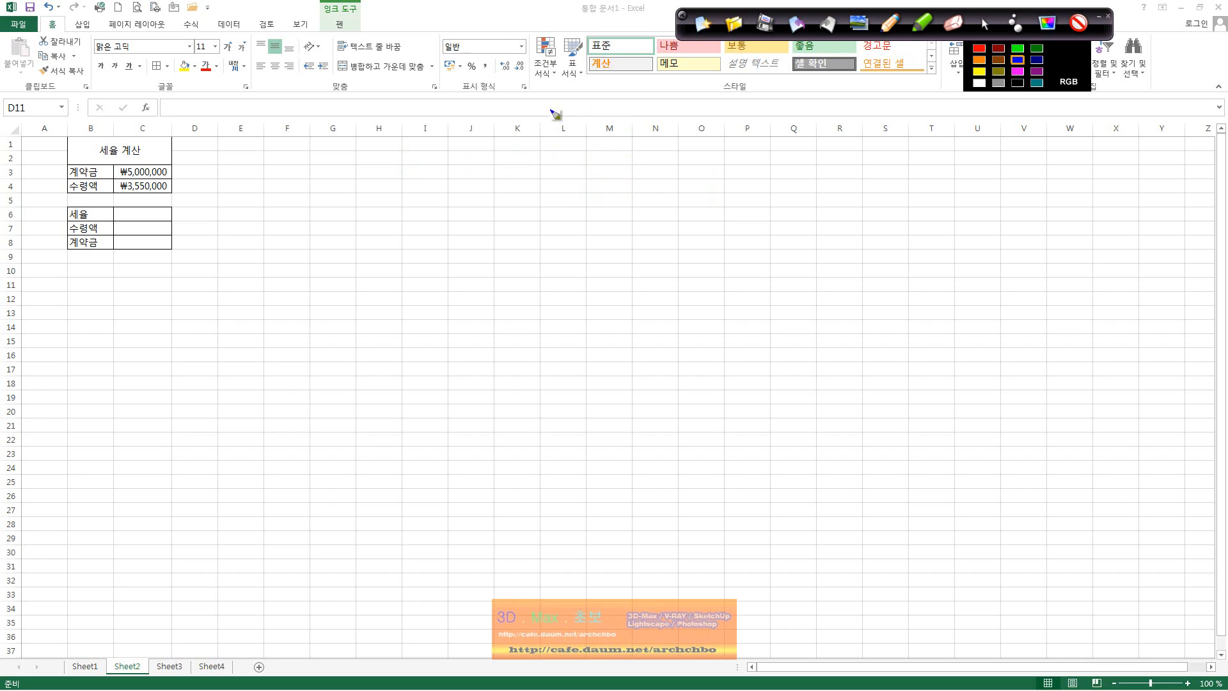
{"action": "mouse_move", "coordinate": [402, 178]}
{"action": "left_mouse_down"}
{"action": "mouse_move", "coordinate": [419, 163]}
{"action": "mouse_move", "coordinate": [427, 172]}
{"action": "left_mouse_up"}
{"action": "mouse_move", "coordinate": [436, 146]}
{"action": "left_mouse_down"}
{"action": "mouse_move", "coordinate": [433, 183]}
{"action": "mouse_move", "coordinate": [448, 148]}
{"action": "mouse_move", "coordinate": [455, 159]}
{"action": "left_mouse_up"}
{"action": "mouse_move", "coordinate": [443, 169]}
{"action": "left_mouse_down"}
{"action": "mouse_move", "coordinate": [456, 183]}
{"action": "mouse_move", "coordinate": [554, 169]}
{"action": "mouse_move", "coordinate": [572, 180]}
{"action": "mouse_move", "coordinate": [649, 158]}
{"action": "mouse_move", "coordinate": [595, 197]}
{"action": "mouse_move", "coordinate": [615, 195]}
{"action": "left_mouse_up"}
{"action": "left_click", "coordinate": [474, 157]}
{"action": "left_click", "coordinate": [475, 174]}
{"action": "mouse_move", "coordinate": [599, 138]}
{"action": "left_mouse_down"}
{"action": "mouse_move", "coordinate": [618, 157]}
{"action": "mouse_move", "coordinate": [653, 146]}
{"action": "mouse_move", "coordinate": [668, 179]}
{"action": "left_mouse_up"}
{"action": "left_click_drag", "start_coordinate": [696, 184], "coordinate": [701, 183]}
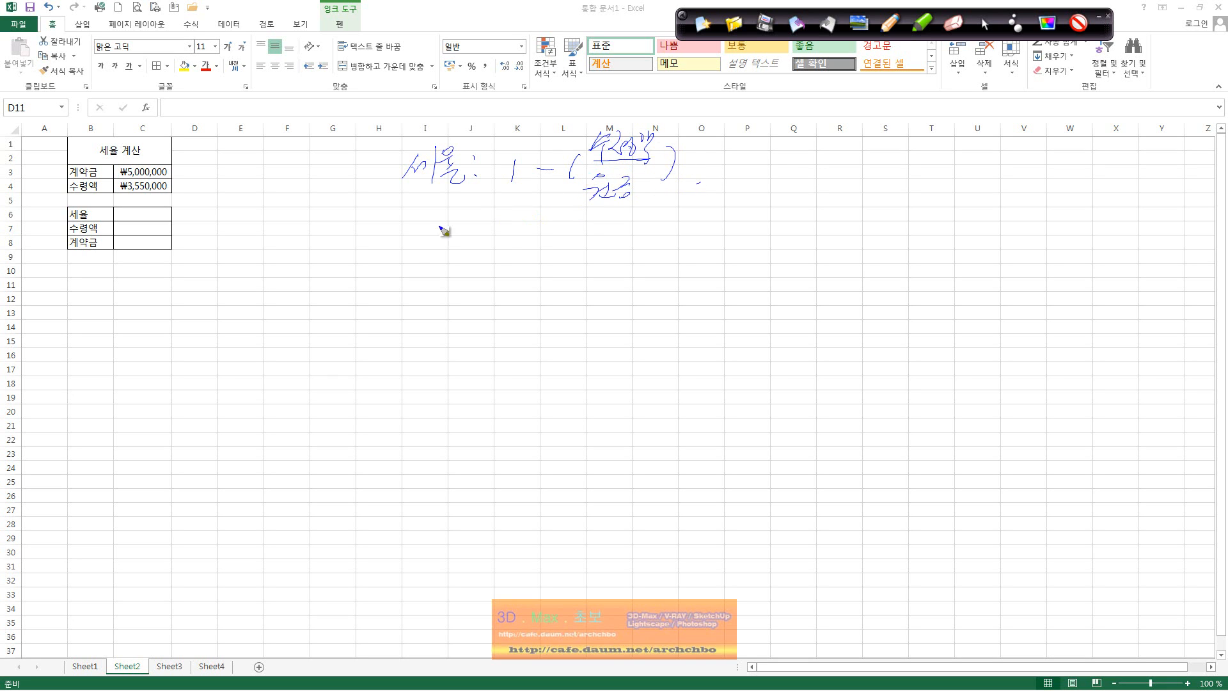
- Handwrite the received amount formula "수령액 = 원금 * (1 - 세율)" below, and link 1 and 세율 in the rate formula with a curve
{"action": "mouse_move", "coordinate": [417, 215]}
{"action": "left_mouse_down"}
{"action": "mouse_move", "coordinate": [410, 233]}
{"action": "mouse_move", "coordinate": [430, 240]}
{"action": "mouse_move", "coordinate": [474, 231]}
{"action": "mouse_move", "coordinate": [477, 259]}
{"action": "mouse_move", "coordinate": [529, 234]}
{"action": "left_mouse_up"}
{"action": "left_click_drag", "start_coordinate": [515, 242], "coordinate": [560, 246]}
{"action": "mouse_move", "coordinate": [545, 249]}
{"action": "left_mouse_down"}
{"action": "mouse_move", "coordinate": [607, 263]}
{"action": "mouse_move", "coordinate": [611, 247]}
{"action": "mouse_move", "coordinate": [604, 288]}
{"action": "left_mouse_up"}
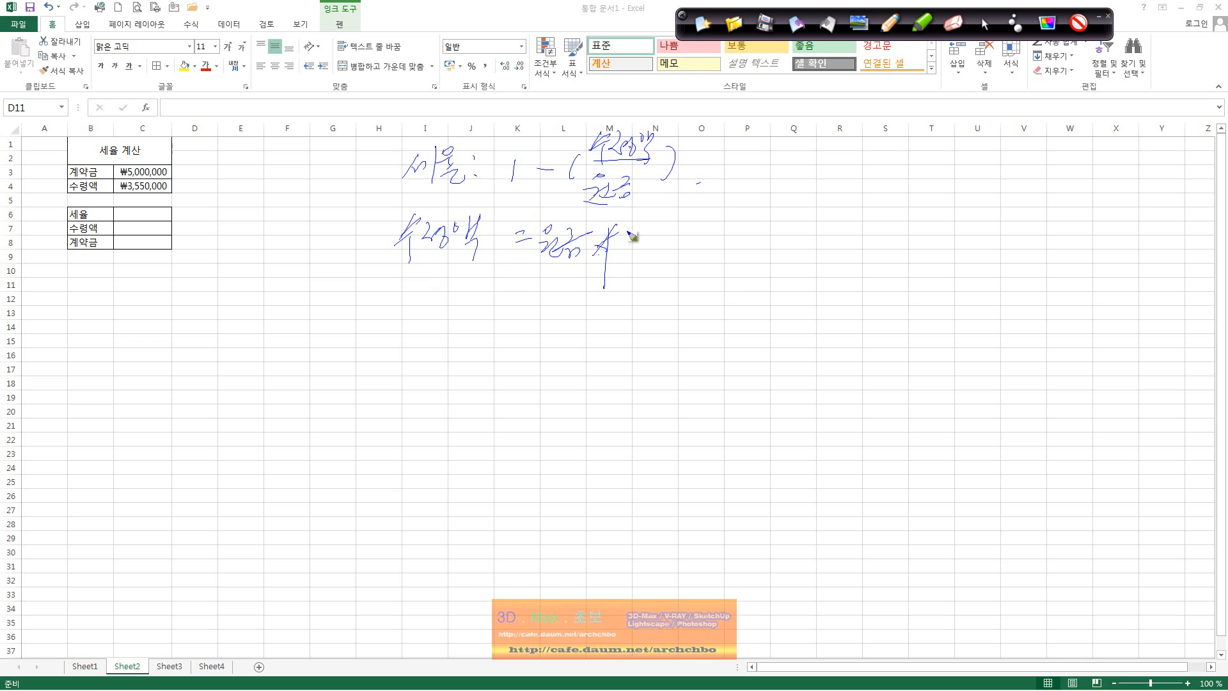
{"action": "mouse_move", "coordinate": [645, 220]}
{"action": "left_mouse_down"}
{"action": "mouse_move", "coordinate": [642, 253]}
{"action": "mouse_move", "coordinate": [718, 230]}
{"action": "mouse_move", "coordinate": [734, 245]}
{"action": "mouse_move", "coordinate": [727, 259]}
{"action": "left_mouse_up"}
{"action": "mouse_move", "coordinate": [522, 176]}
{"action": "left_mouse_down"}
{"action": "mouse_move", "coordinate": [484, 205]}
{"action": "mouse_move", "coordinate": [446, 172]}
{"action": "left_mouse_up"}
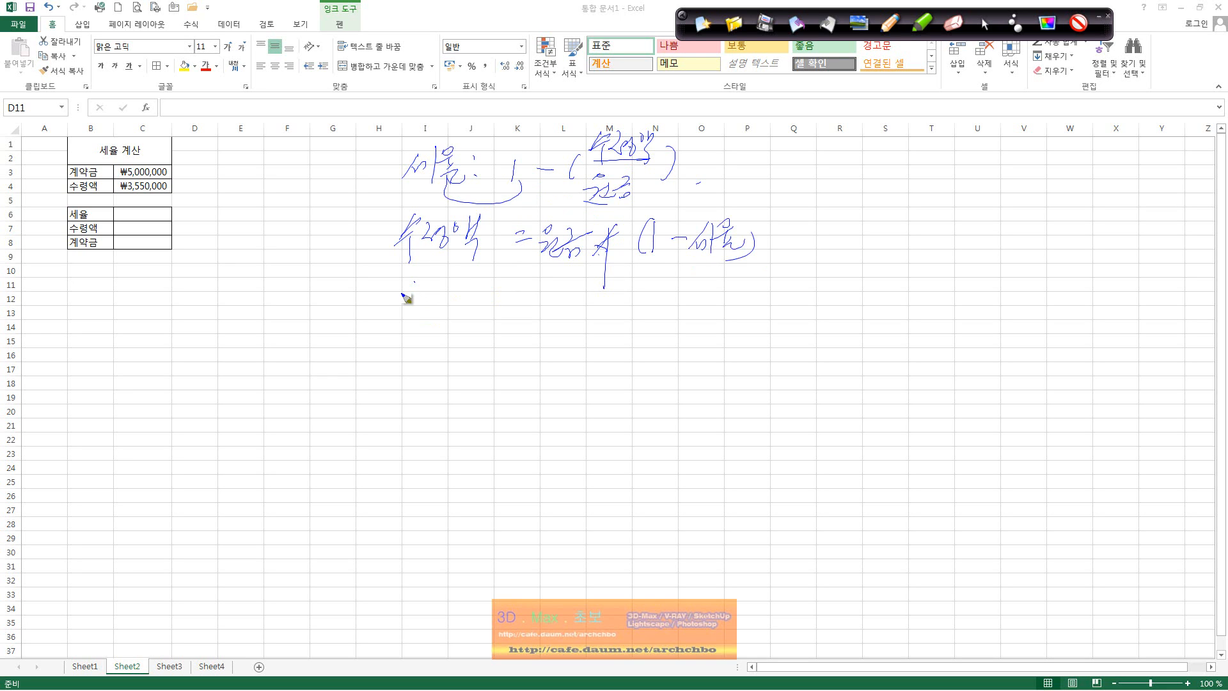
- Handwrite the contract amount formula "계약금 = 수령액/(1-세율)" in the third row and bracket the three formulas together
{"action": "mouse_move", "coordinate": [411, 291]}
{"action": "left_mouse_down"}
{"action": "mouse_move", "coordinate": [434, 300]}
{"action": "mouse_move", "coordinate": [433, 323]}
{"action": "mouse_move", "coordinate": [455, 307]}
{"action": "mouse_move", "coordinate": [451, 329]}
{"action": "mouse_move", "coordinate": [514, 300]}
{"action": "left_mouse_up"}
{"action": "left_click_drag", "start_coordinate": [504, 311], "coordinate": [628, 305]}
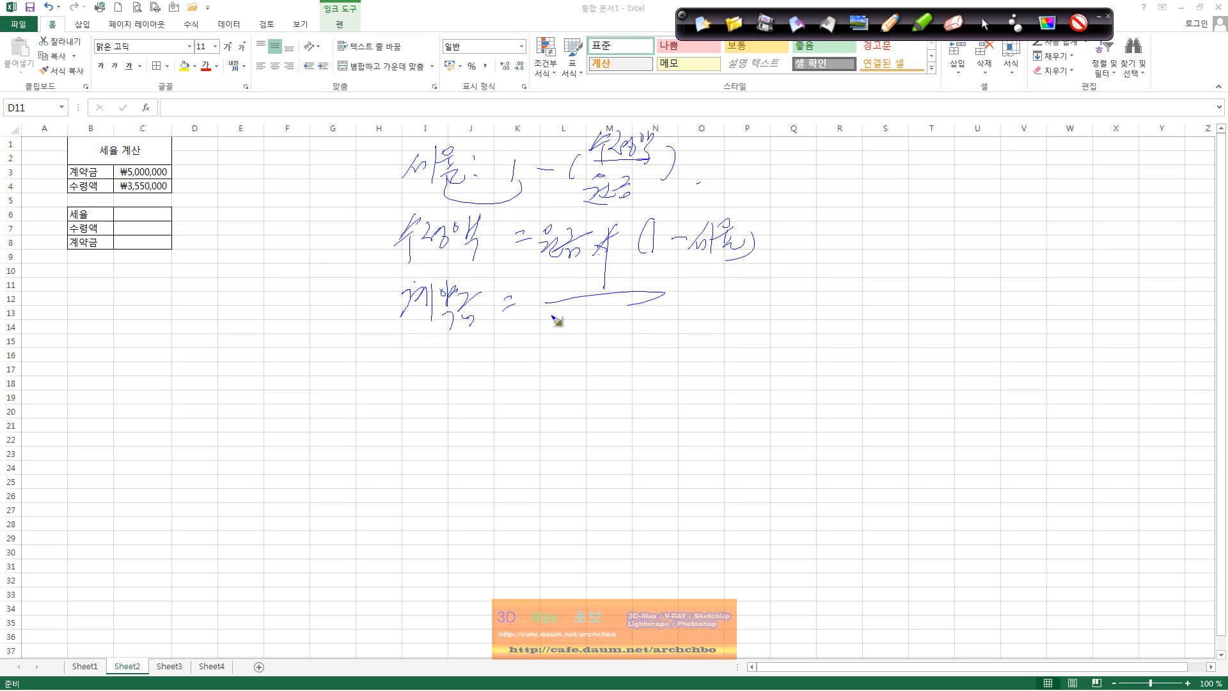
{"action": "mouse_move", "coordinate": [641, 257]}
{"action": "left_mouse_down"}
{"action": "mouse_move", "coordinate": [753, 259]}
{"action": "mouse_move", "coordinate": [558, 342]}
{"action": "mouse_move", "coordinate": [627, 306]}
{"action": "mouse_move", "coordinate": [623, 330]}
{"action": "mouse_move", "coordinate": [640, 333]}
{"action": "left_mouse_up"}
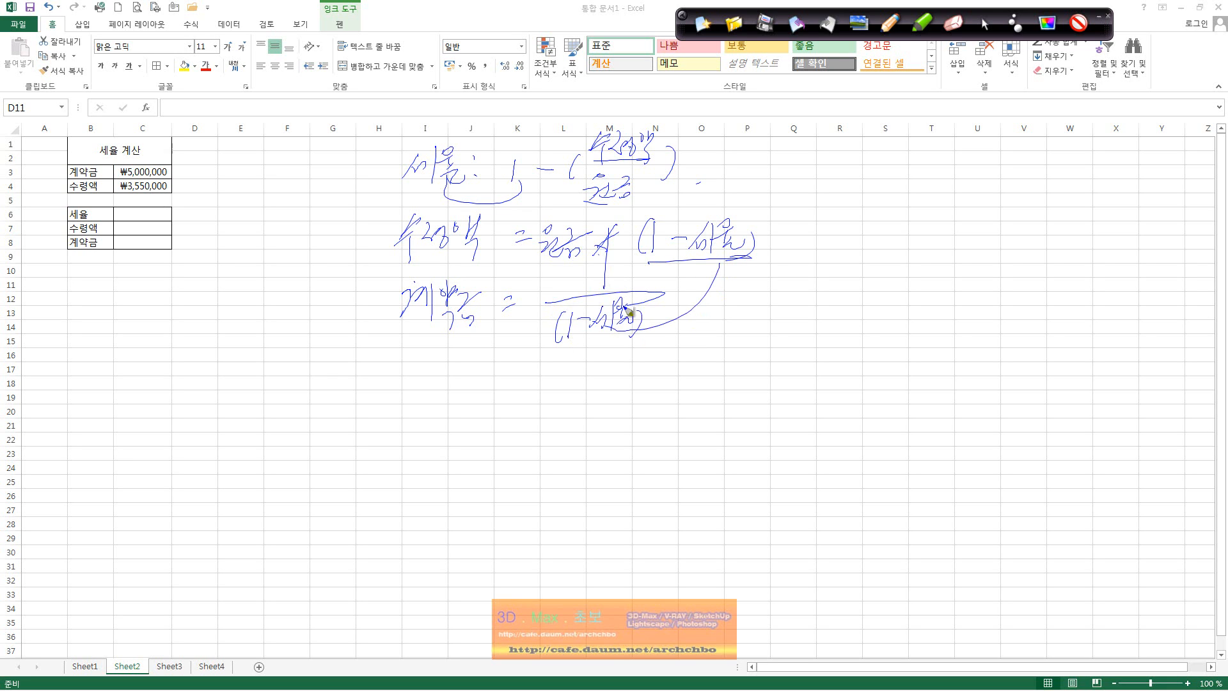
{"action": "mouse_move", "coordinate": [563, 281]}
{"action": "left_mouse_down"}
{"action": "mouse_move", "coordinate": [581, 306]}
{"action": "mouse_move", "coordinate": [690, 271]}
{"action": "left_mouse_up"}
{"action": "mouse_move", "coordinate": [382, 174]}
{"action": "left_mouse_down"}
{"action": "mouse_move", "coordinate": [368, 168]}
{"action": "mouse_move", "coordinate": [382, 286]}
{"action": "left_mouse_up"}
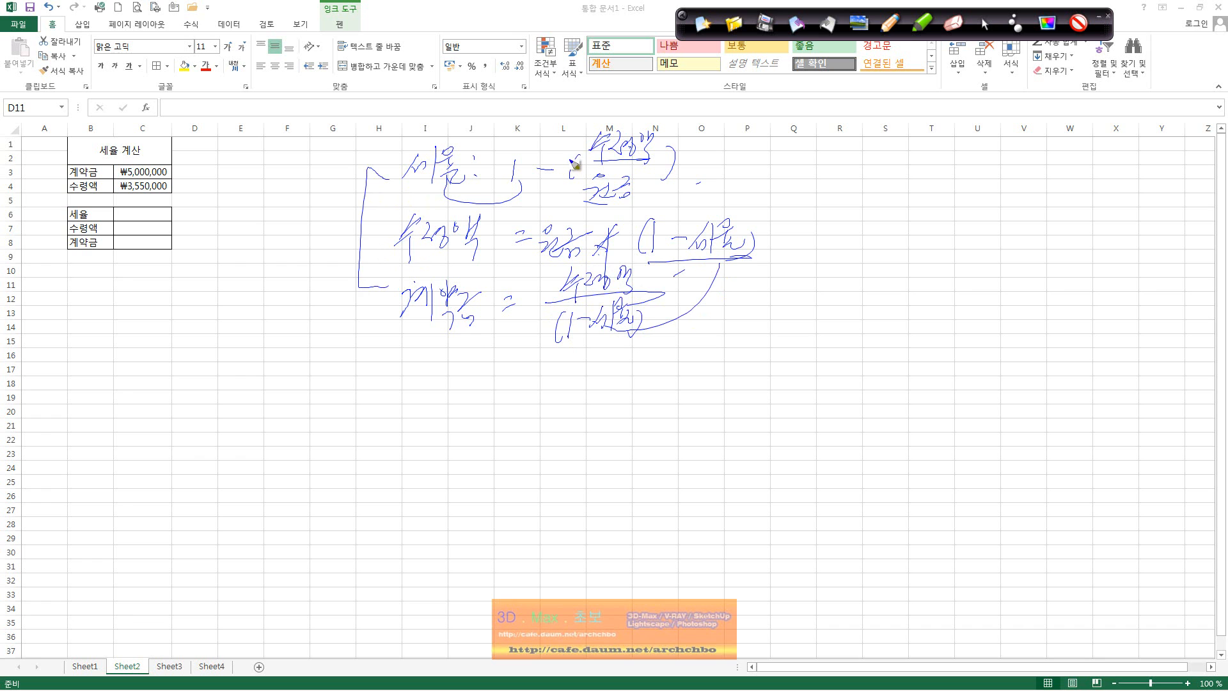
- Leave pen mode and enter the tax rate formula =1-(C3/C4) in cell C6
{"action": "left_click", "coordinate": [985, 24]}
{"action": "left_click", "coordinate": [149, 209]}
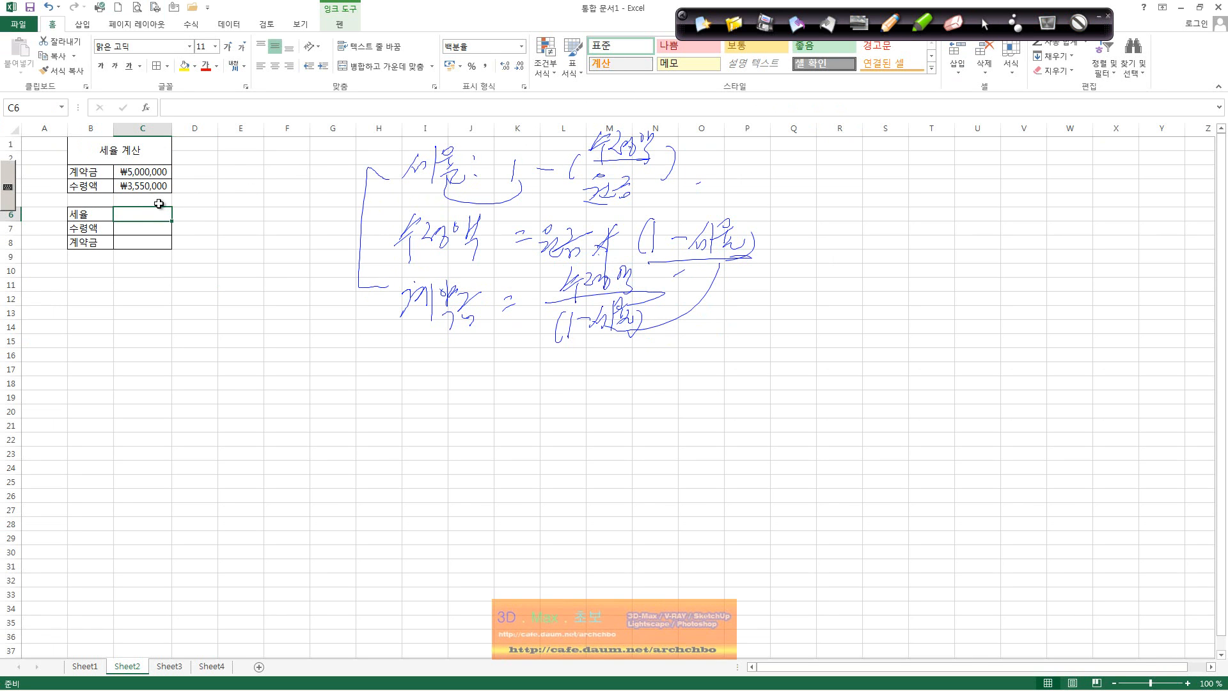
{"action": "type", "text": "=1-"}
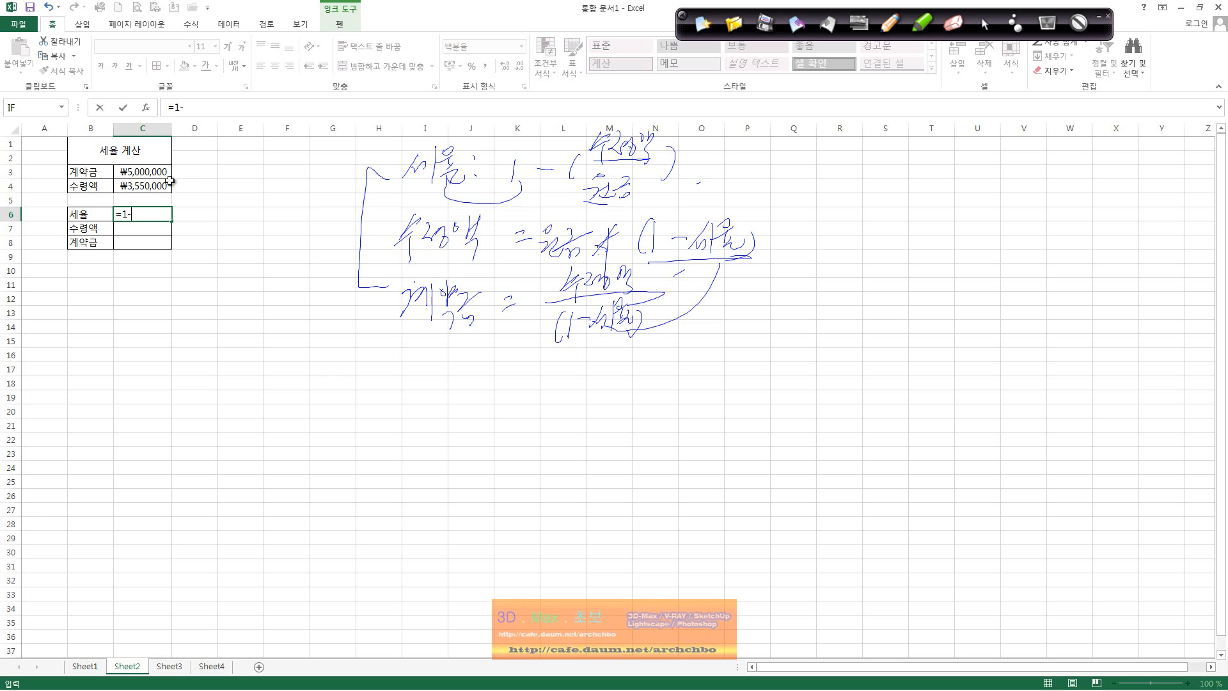
{"action": "left_click", "coordinate": [163, 174]}
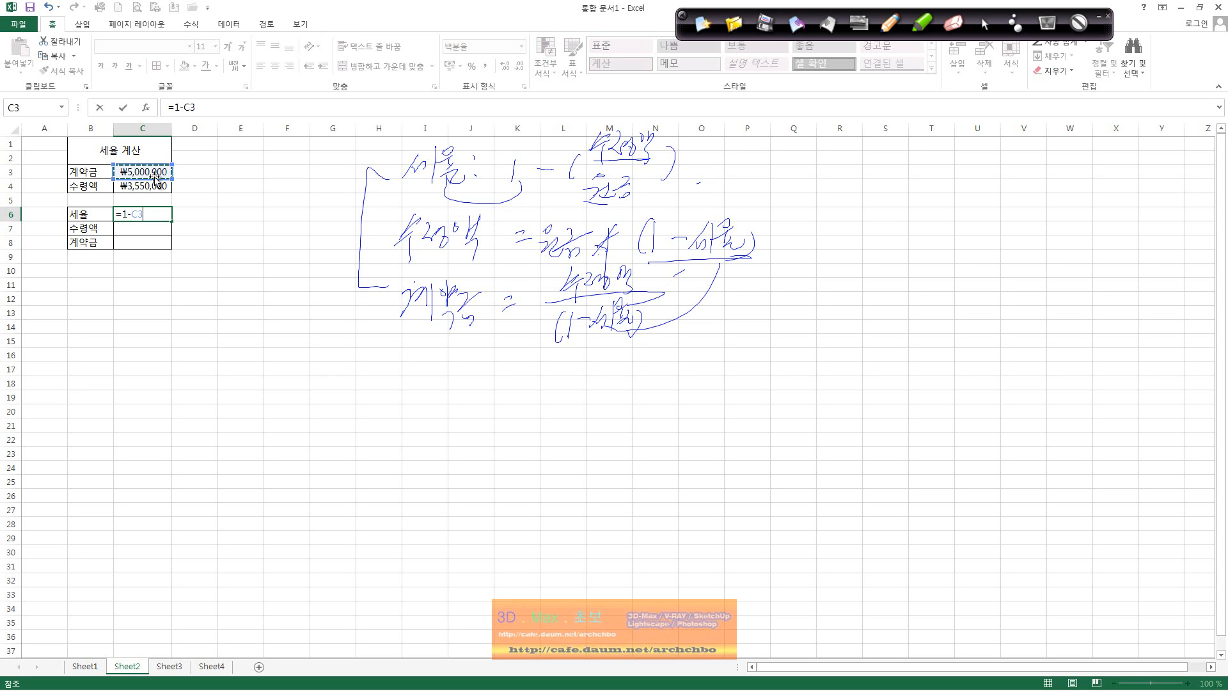
{"action": "type", "text": "("}
{"action": "key", "text": "BackSpace"}
{"action": "key", "text": "BackSpace"}
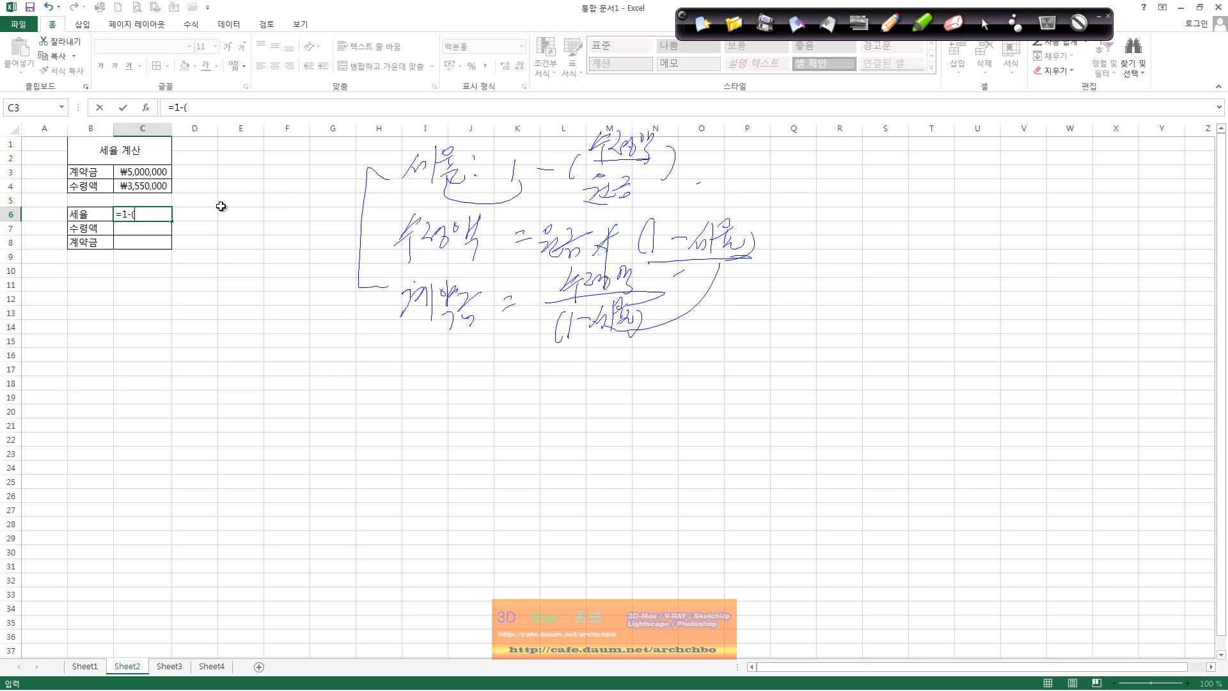
{"action": "left_click", "coordinate": [142, 171]}
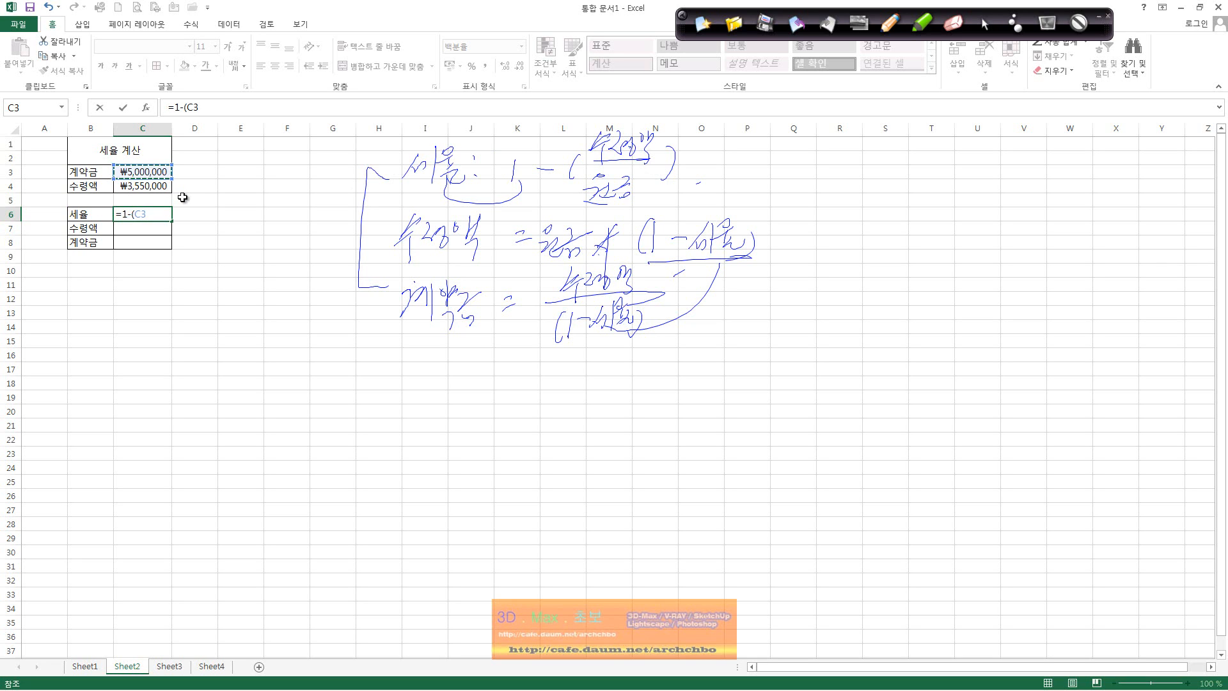
{"action": "type", "text": "/"}
{"action": "left_click", "coordinate": [157, 186]}
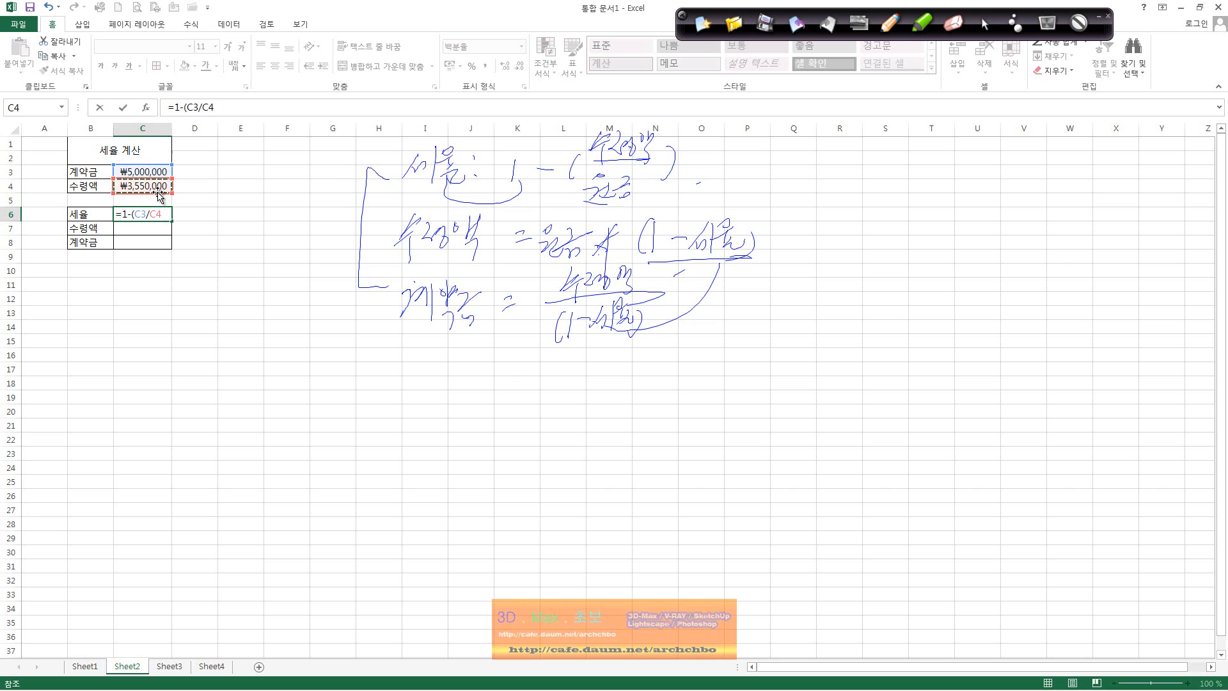
{"action": "type", "text": ")"}
{"action": "key", "text": "Return"}
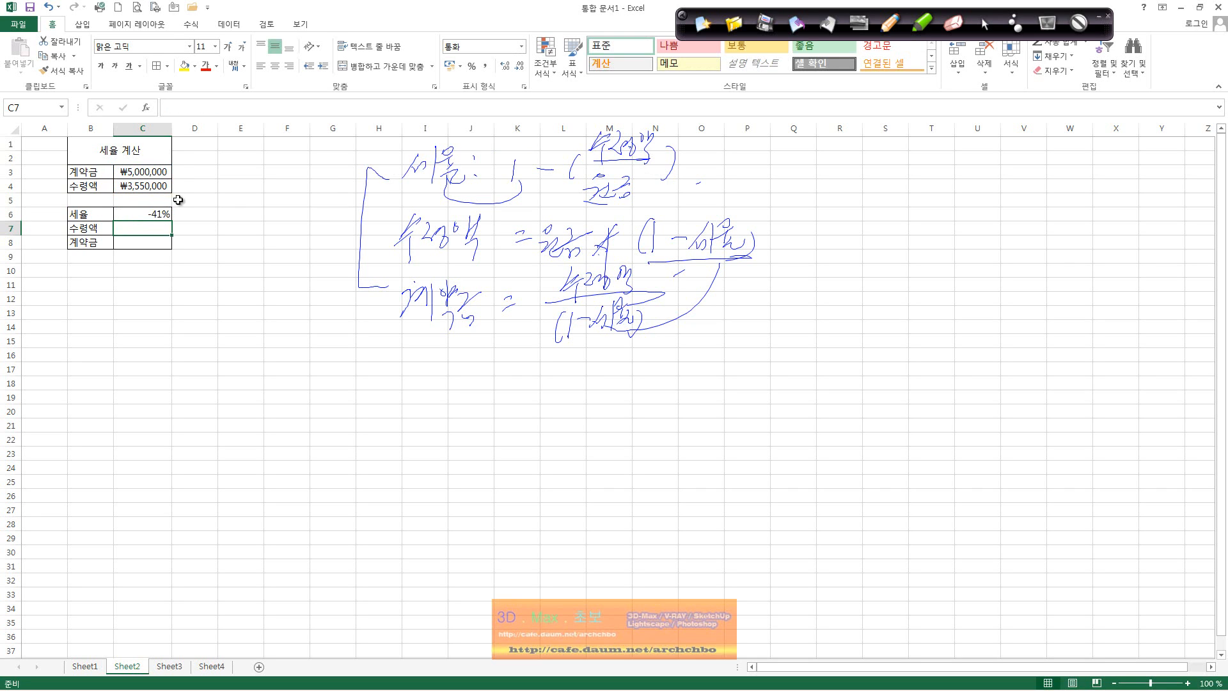
- Correct the tax rate formula in C6 to =1-(C4/C3)
{"action": "left_click", "coordinate": [160, 214]}
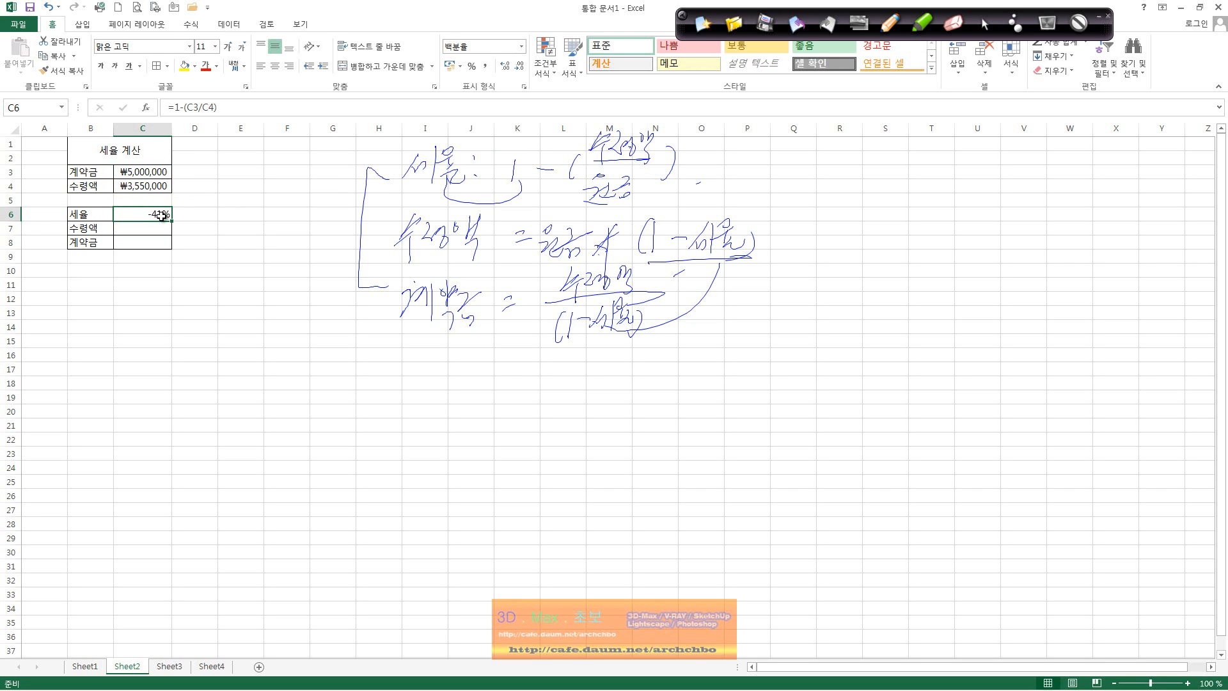
{"action": "left_click", "coordinate": [192, 107]}
{"action": "key", "text": "BackSpace"}
{"action": "type", "text": "4"}
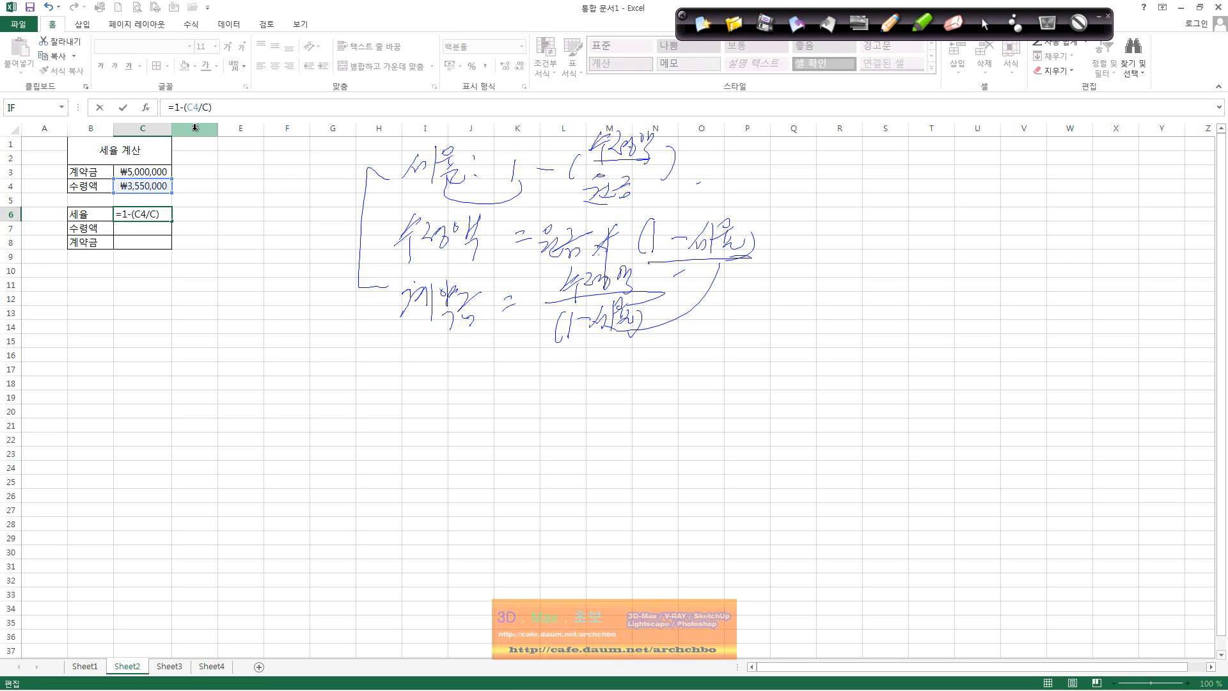
{"action": "type", "text": "3"}
{"action": "key", "text": "Return"}
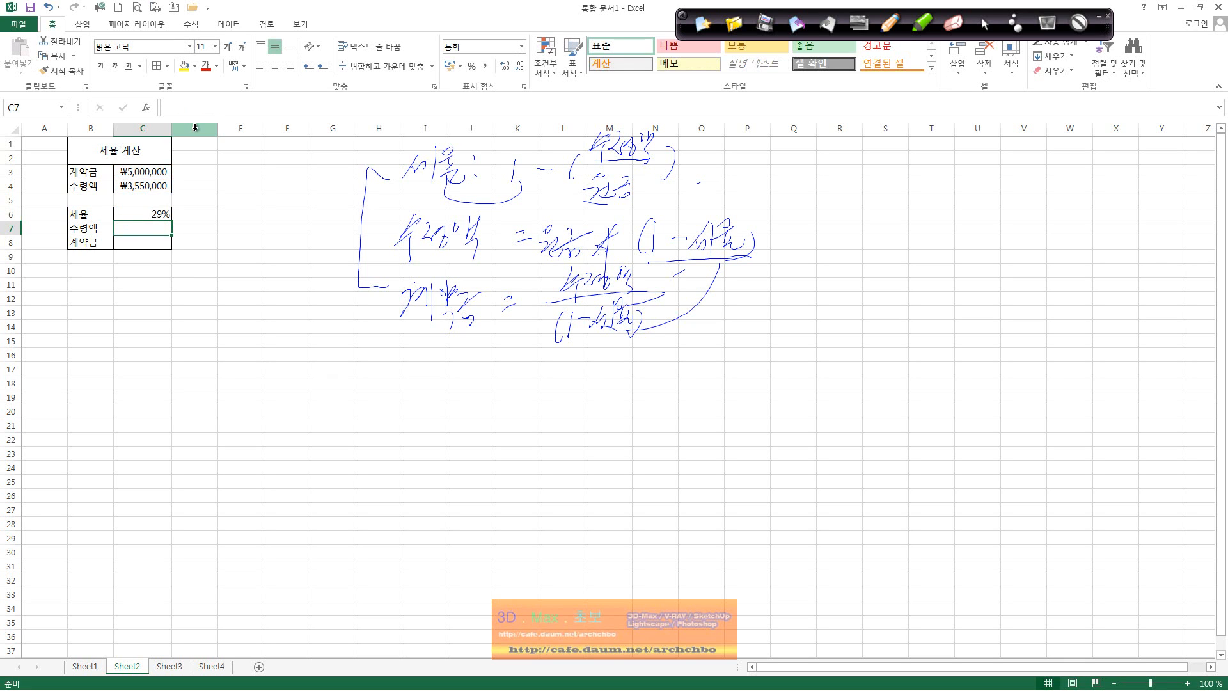
- Enter the received amount formula =C3*(1-C6) in cell C7
{"action": "left_click", "coordinate": [159, 214]}
{"action": "left_click", "coordinate": [162, 229]}
{"action": "type", "text": "="}
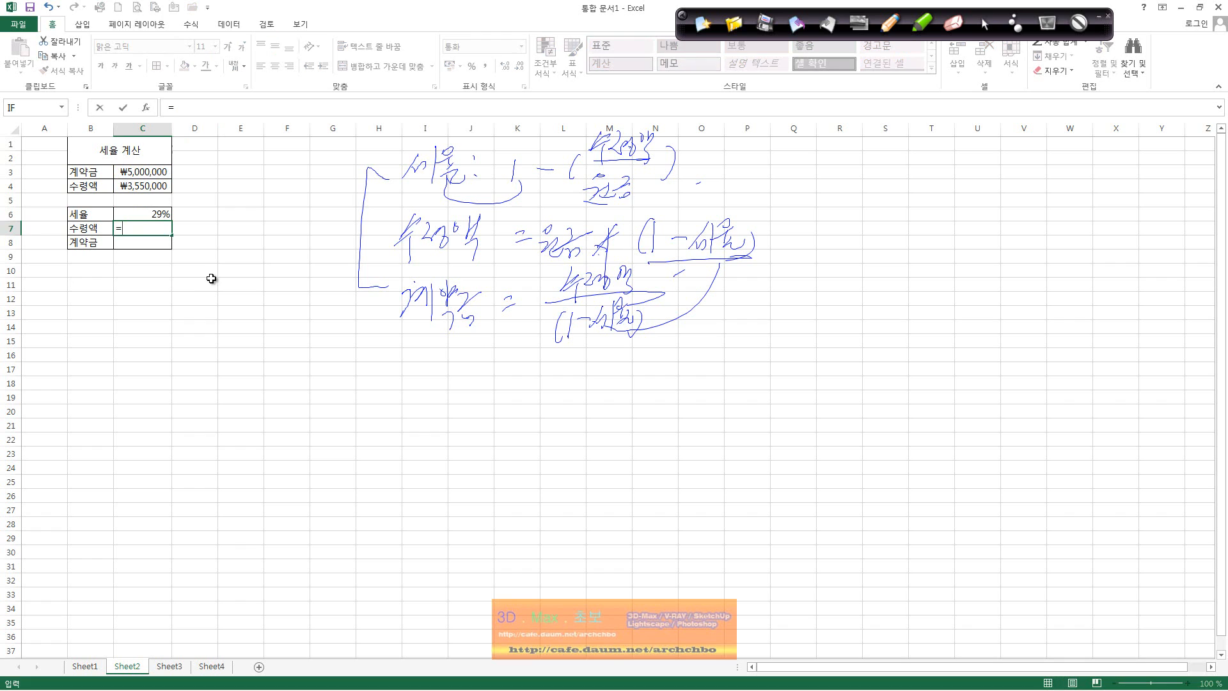
{"action": "type", "text": "d"}
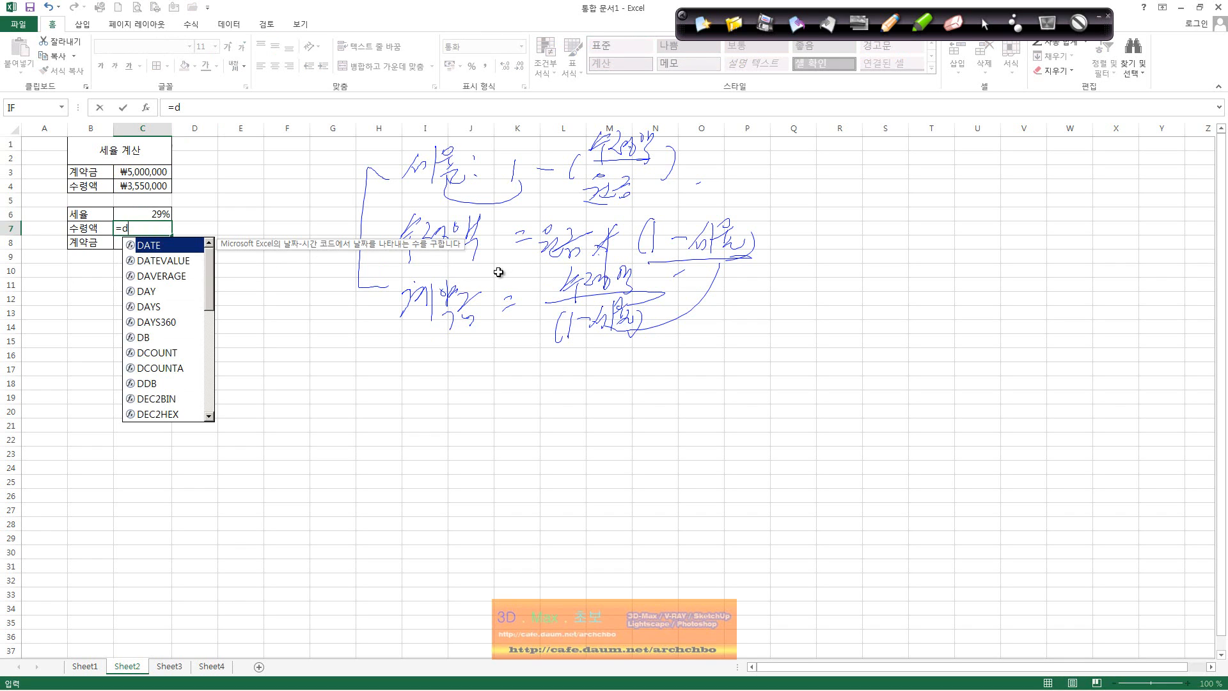
{"action": "key", "text": "BackSpace"}
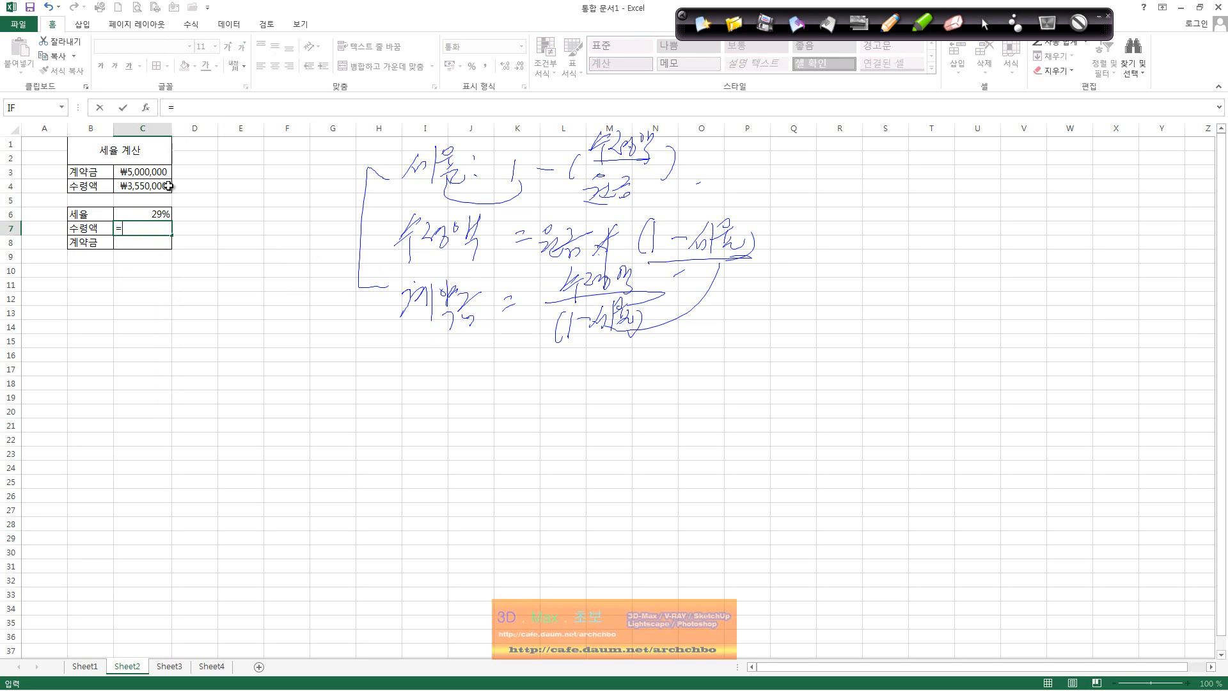
{"action": "left_click", "coordinate": [162, 172]}
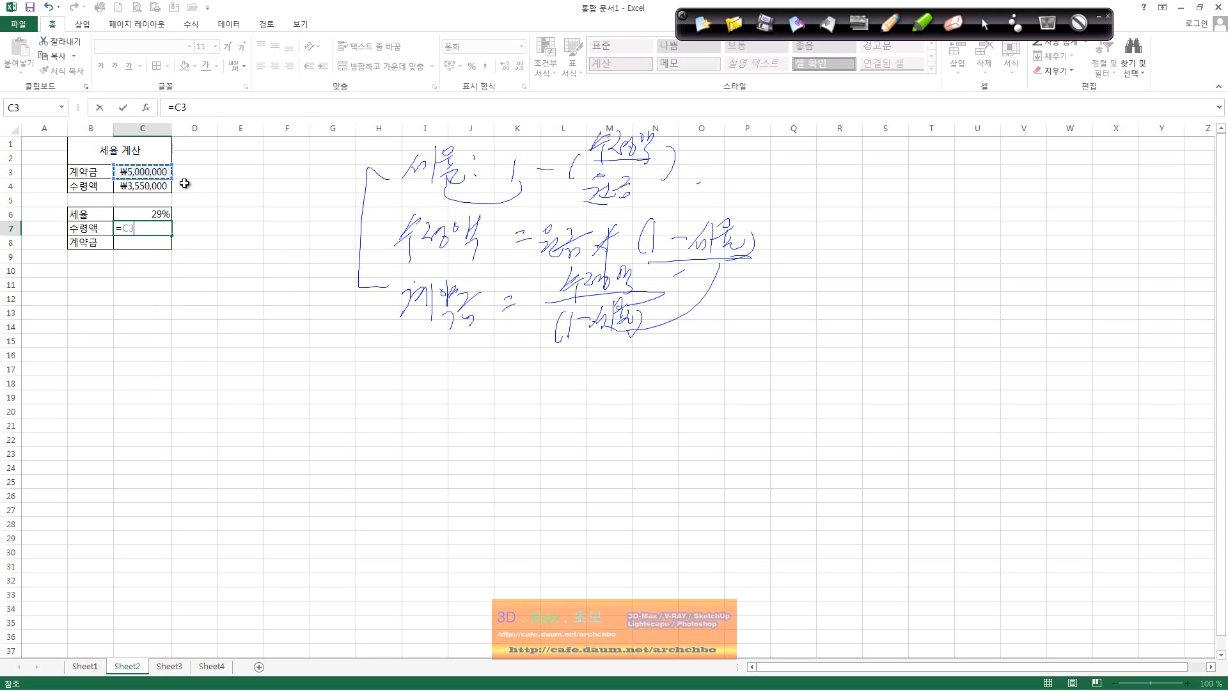
{"action": "type", "text": "*"}
{"action": "left_click", "coordinate": [166, 214]}
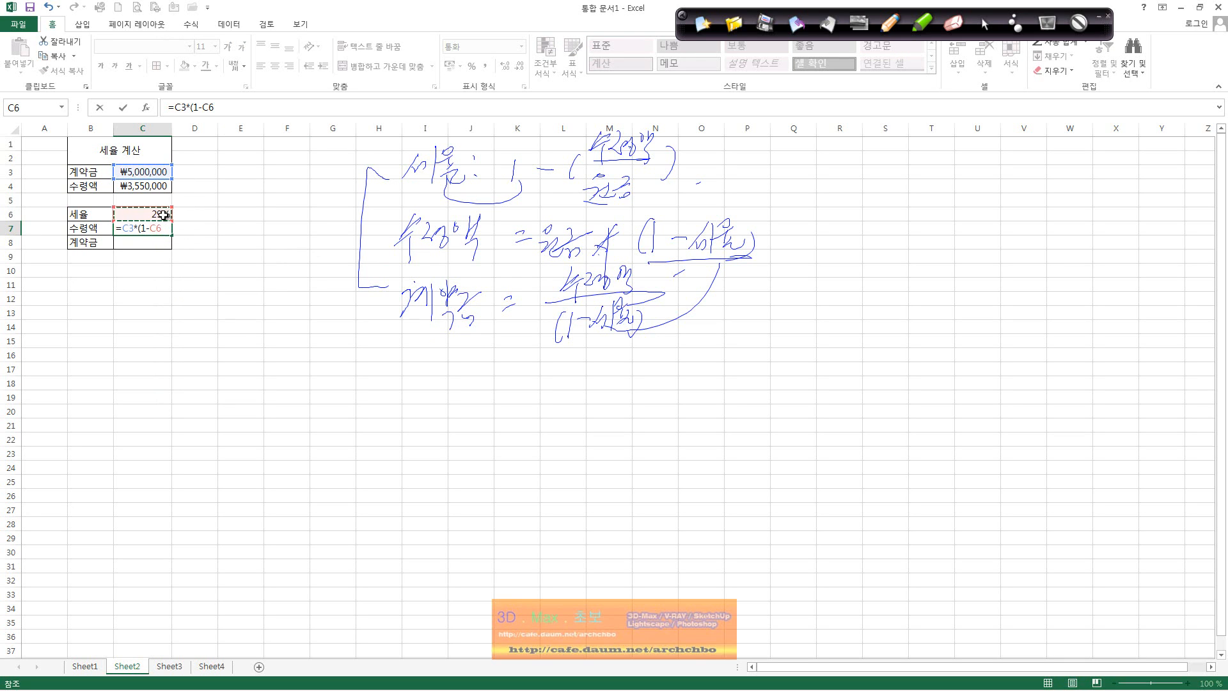
{"action": "key", "text": "Return"}
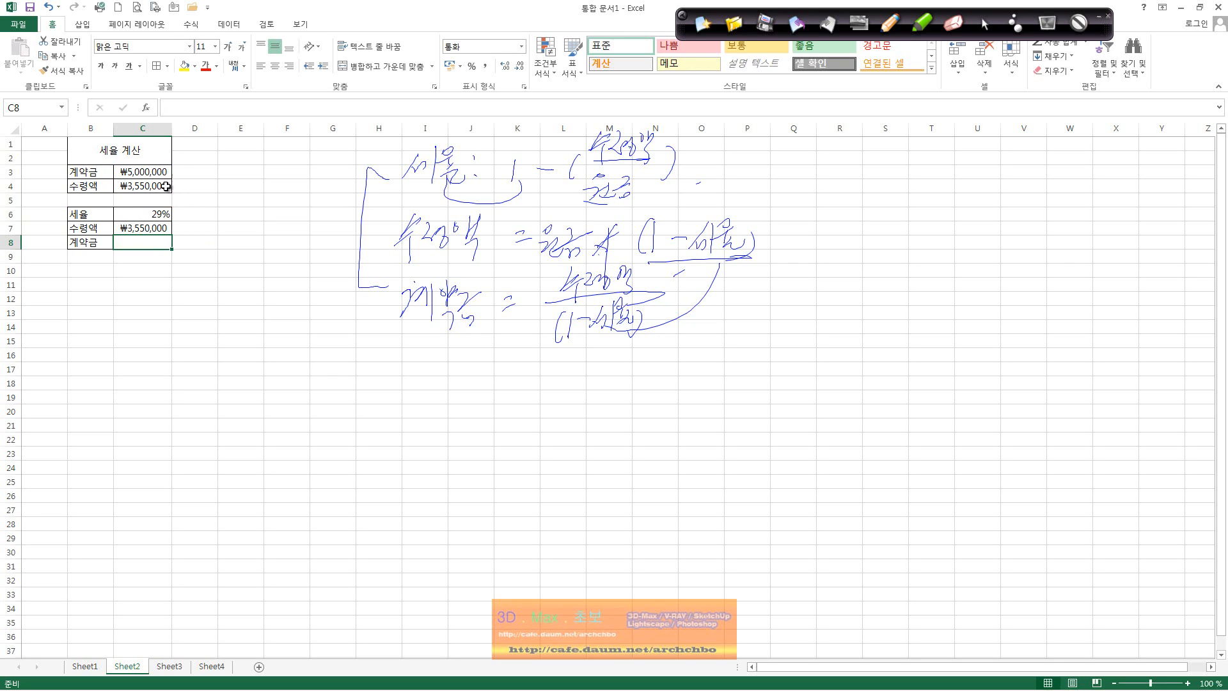
- Enter the contract amount formula =(1-C6)/C4 in cell C8
{"action": "type", "text": "="}
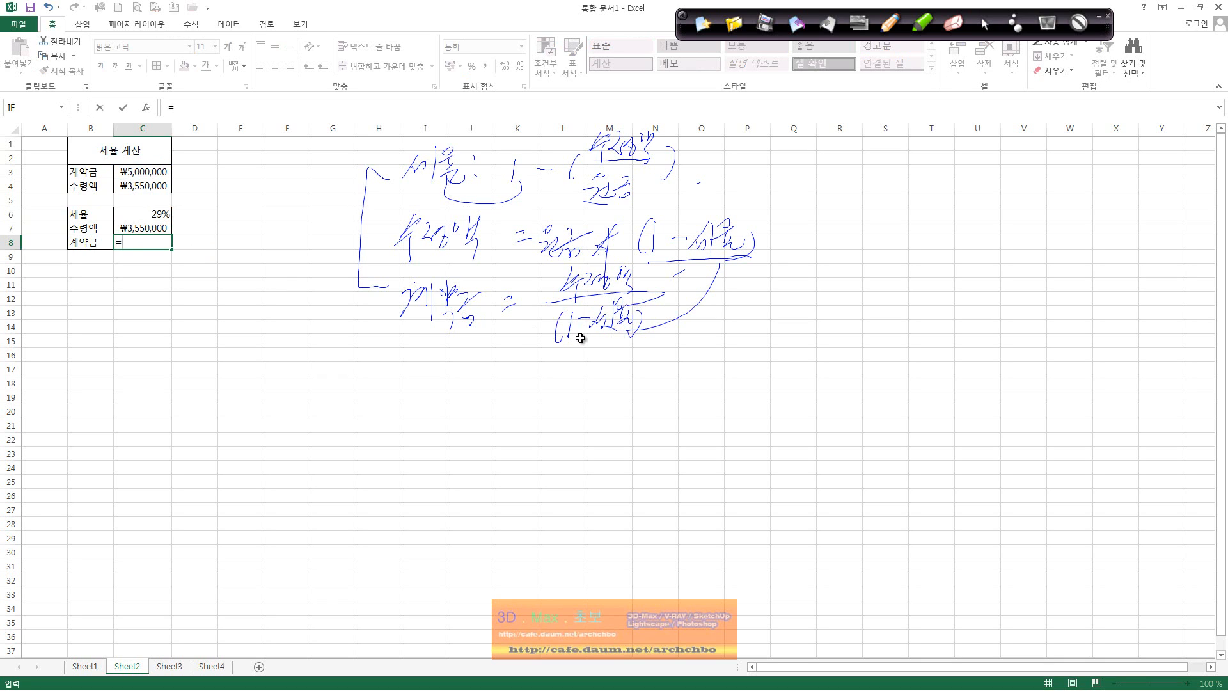
{"action": "type", "text": "(1-"}
{"action": "left_click", "coordinate": [159, 215]}
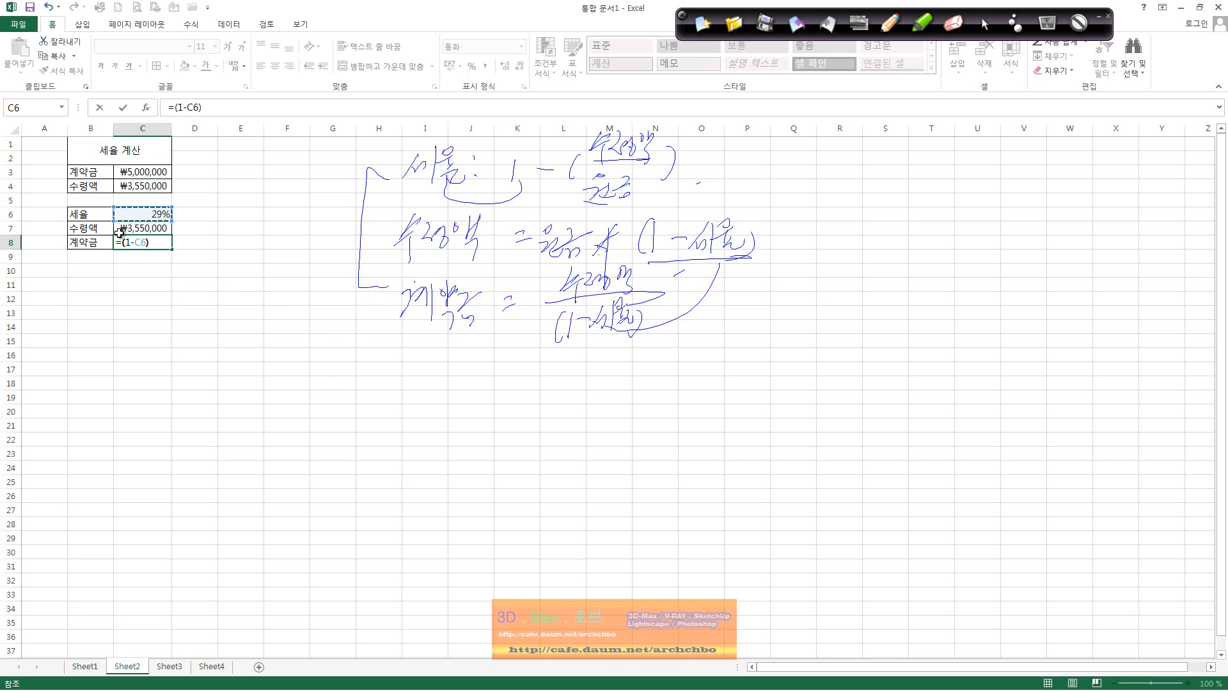
{"action": "type", "text": ")/"}
{"action": "left_click", "coordinate": [149, 187]}
{"action": "key", "text": "Return"}
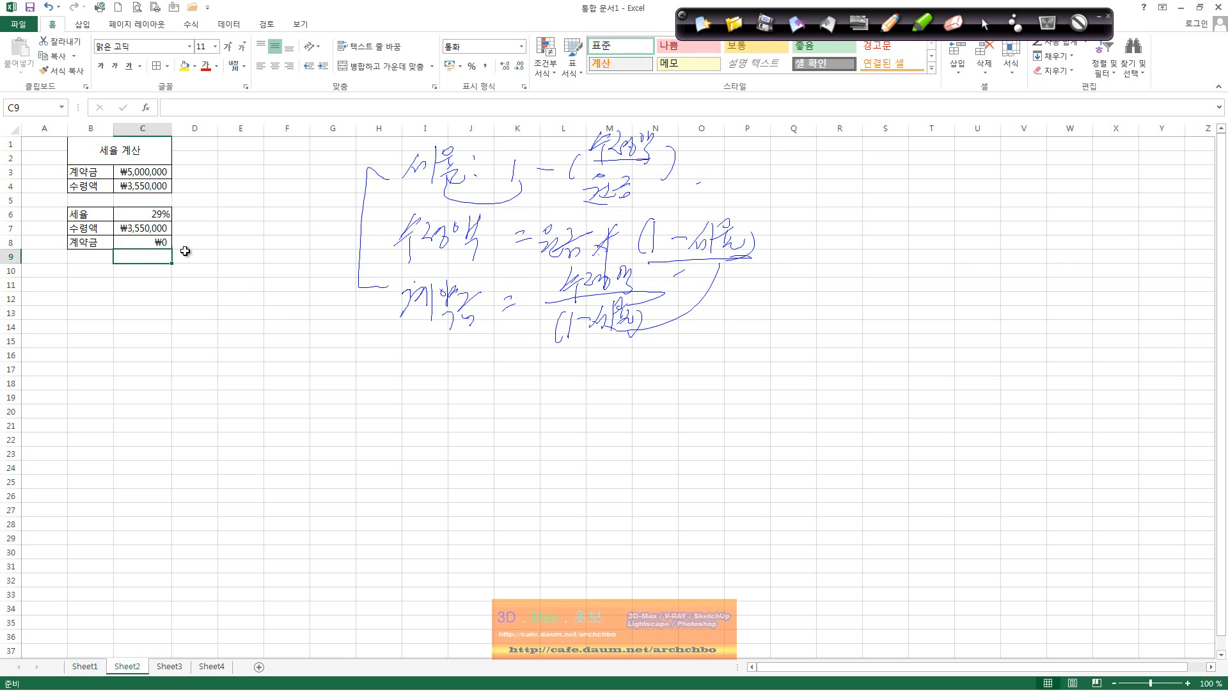
- Correct the contract amount formula in C8 to =C4/(1-C6)
{"action": "left_click", "coordinate": [152, 240]}
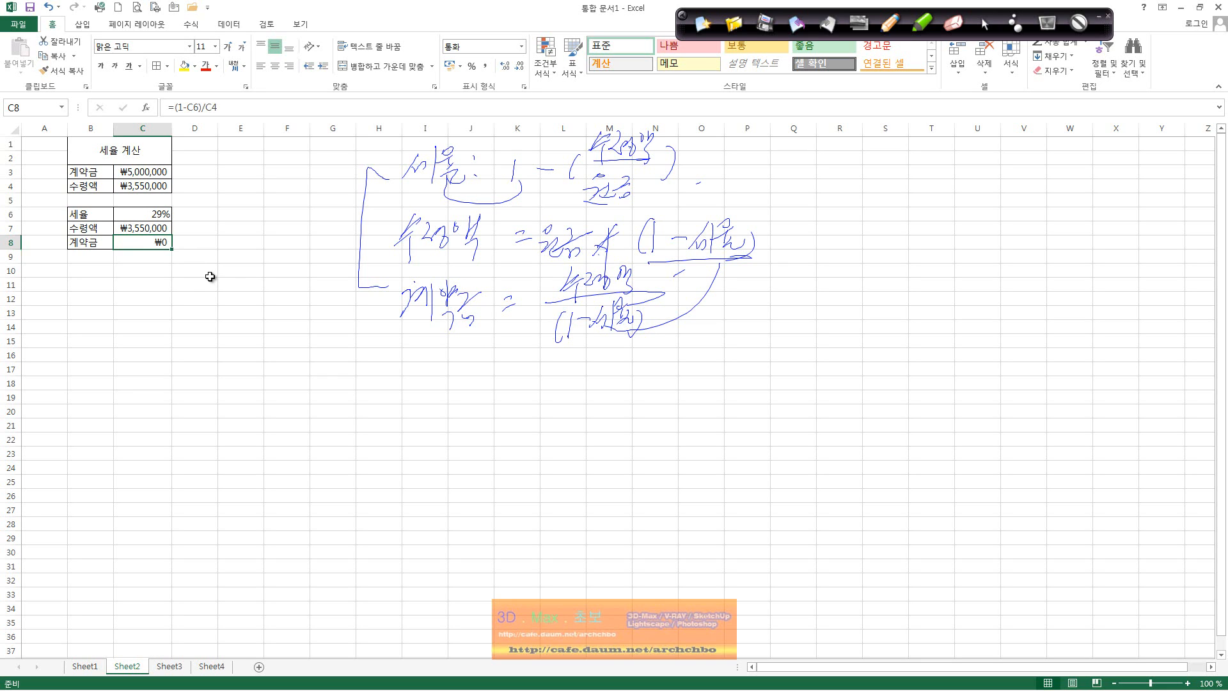
{"action": "left_click", "coordinate": [222, 105]}
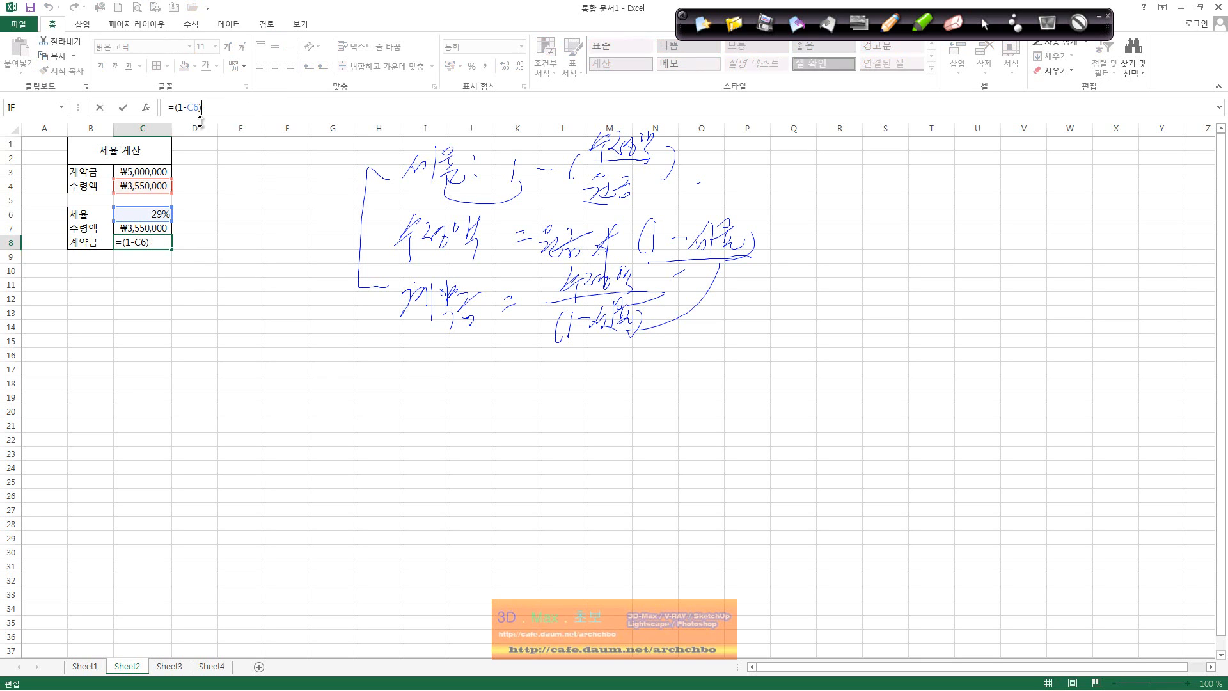
{"action": "key", "text": "BackSpace"}
{"action": "left_click", "coordinate": [153, 186]}
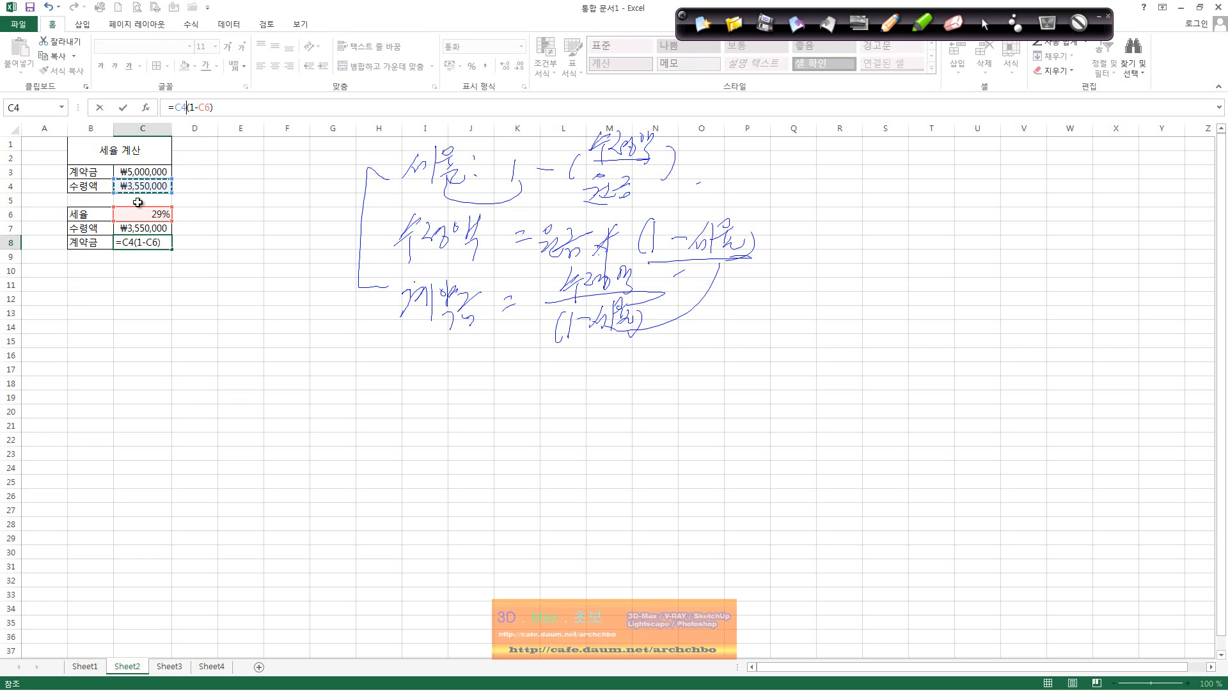
{"action": "type", "text": "/"}
{"action": "key", "text": "Return"}
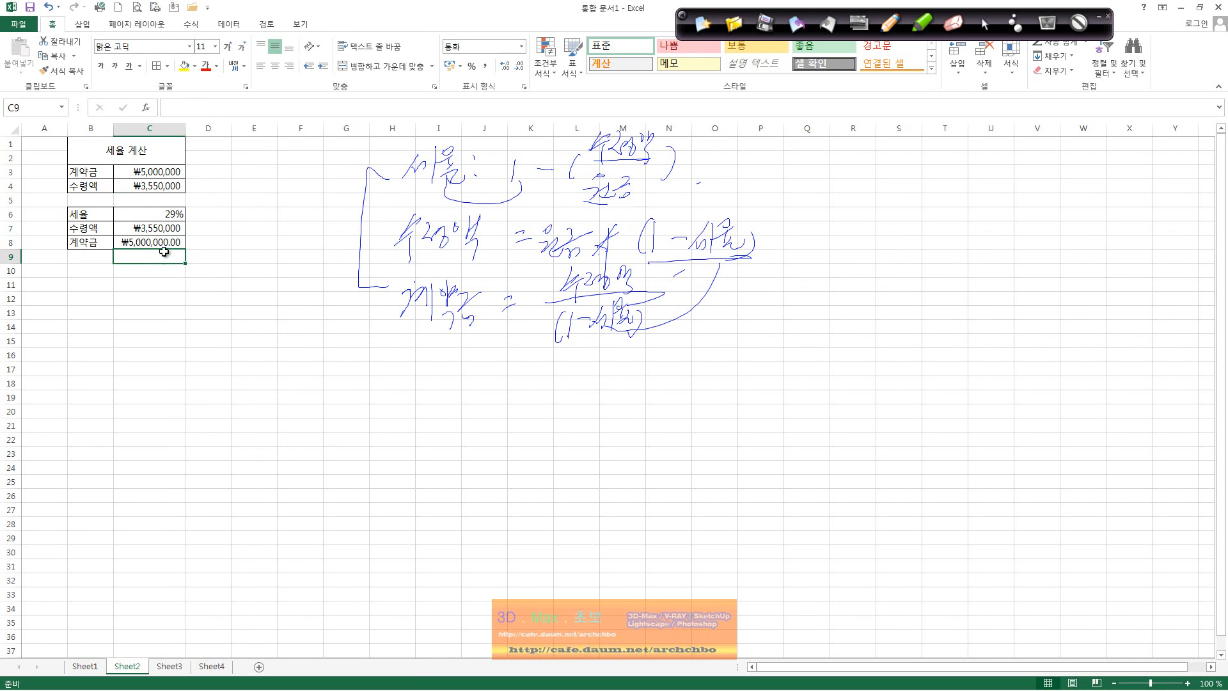
- Try the 일반 and 숫자 number formats on the contract amount in C8, and settle on 회계
{"action": "left_click", "coordinate": [154, 242]}
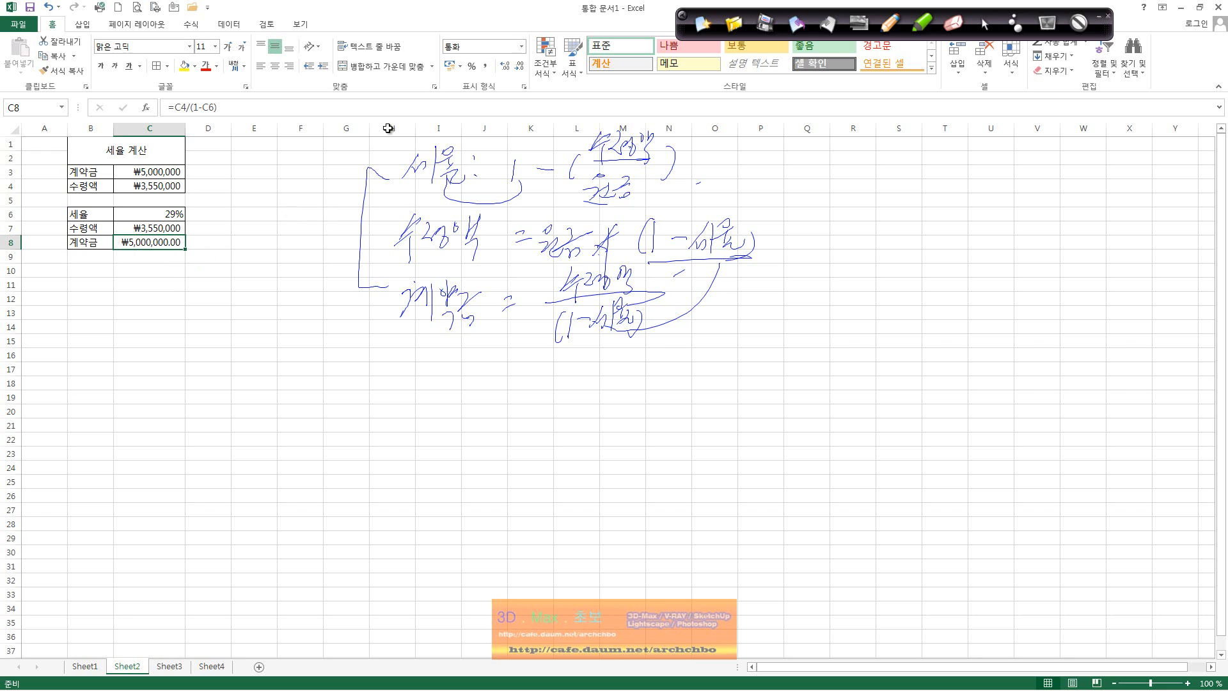
{"action": "left_click", "coordinate": [522, 47]}
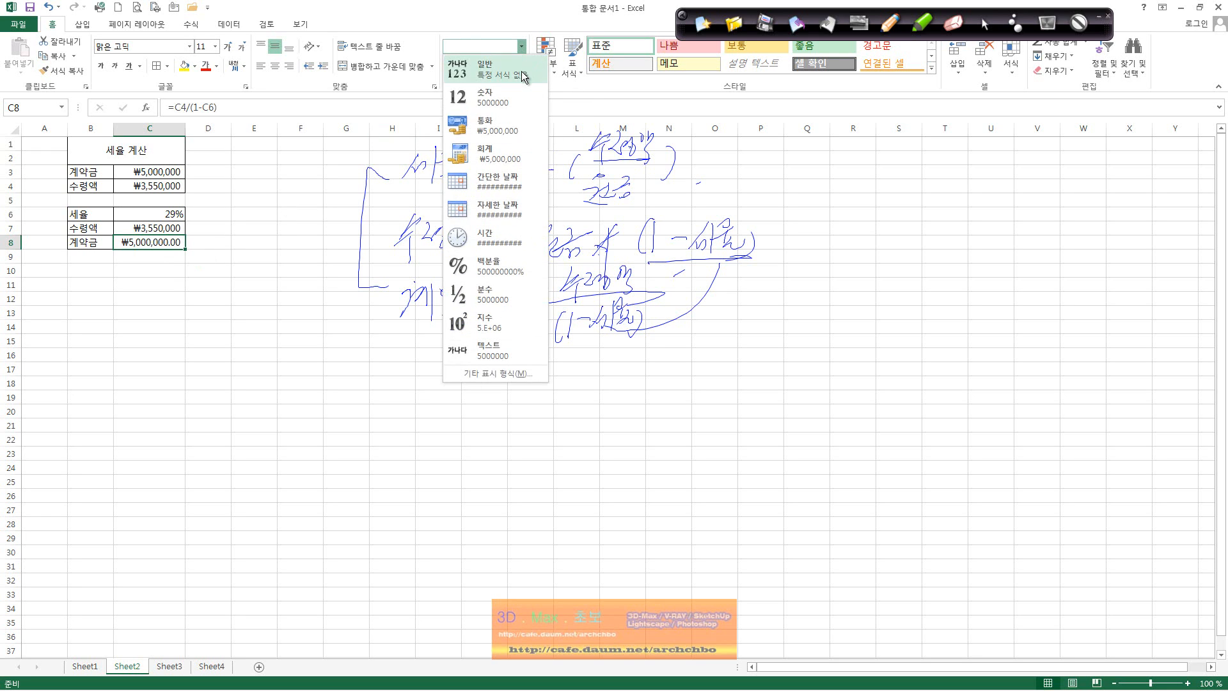
{"action": "left_click", "coordinate": [522, 76]}
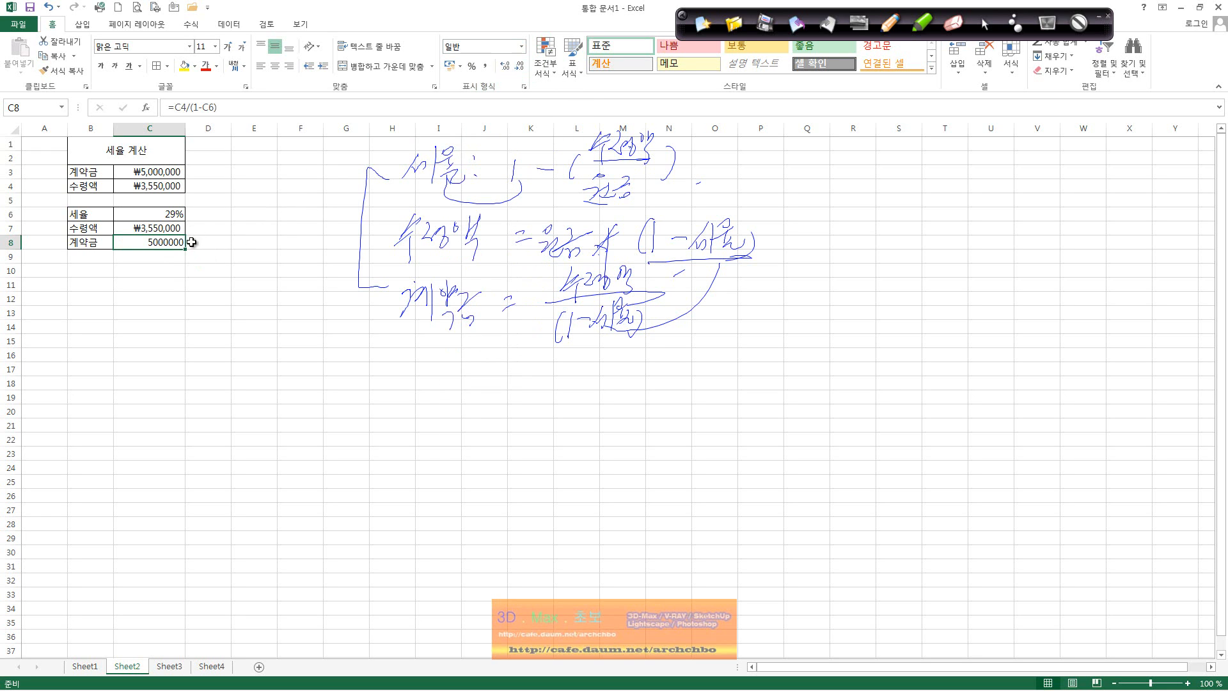
{"action": "left_click", "coordinate": [522, 46]}
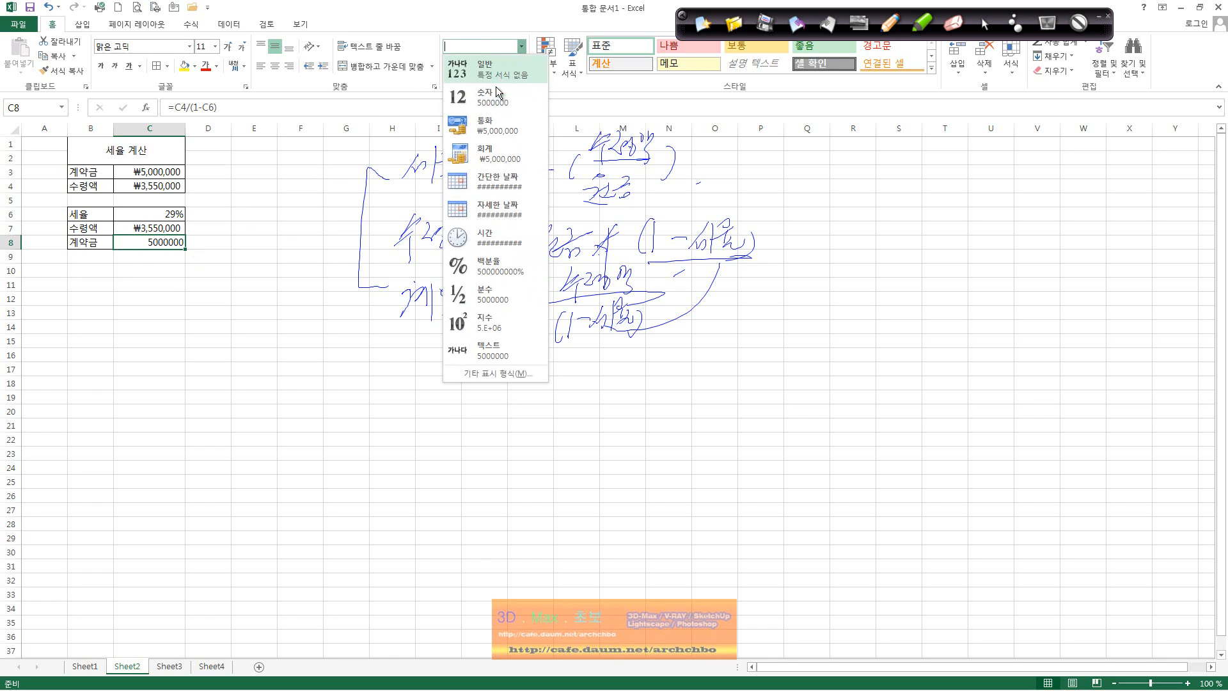
{"action": "left_click", "coordinate": [497, 96]}
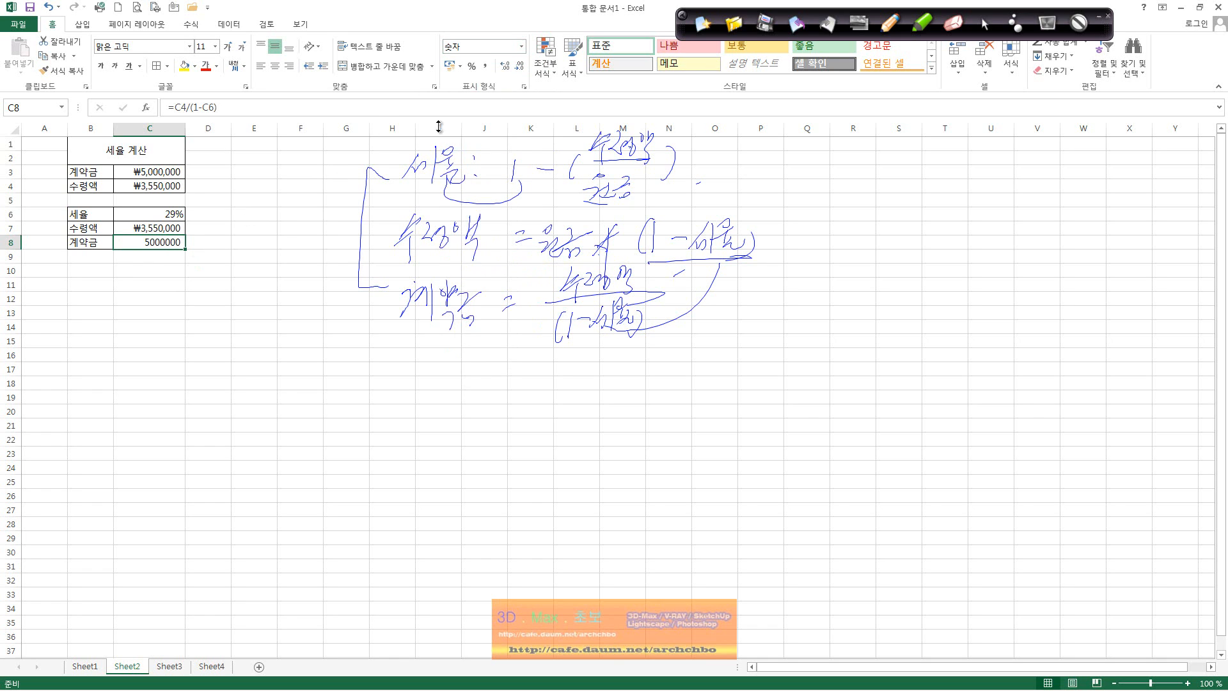
{"action": "left_click", "coordinate": [526, 49]}
{"action": "left_click", "coordinate": [496, 154]}
{"action": "left_click", "coordinate": [242, 246]}
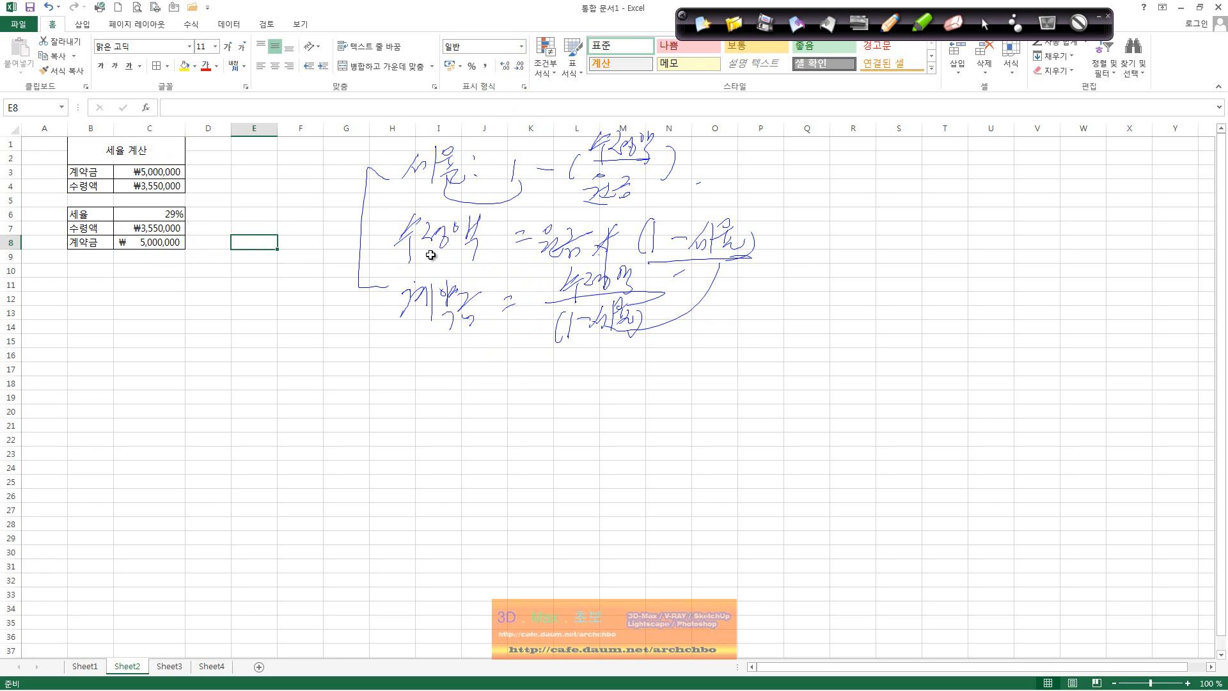
- Open Sheet3 with the discount rate table, return to pen mode and clear the old handwriting from the screen
{"action": "left_click", "coordinate": [170, 666]}
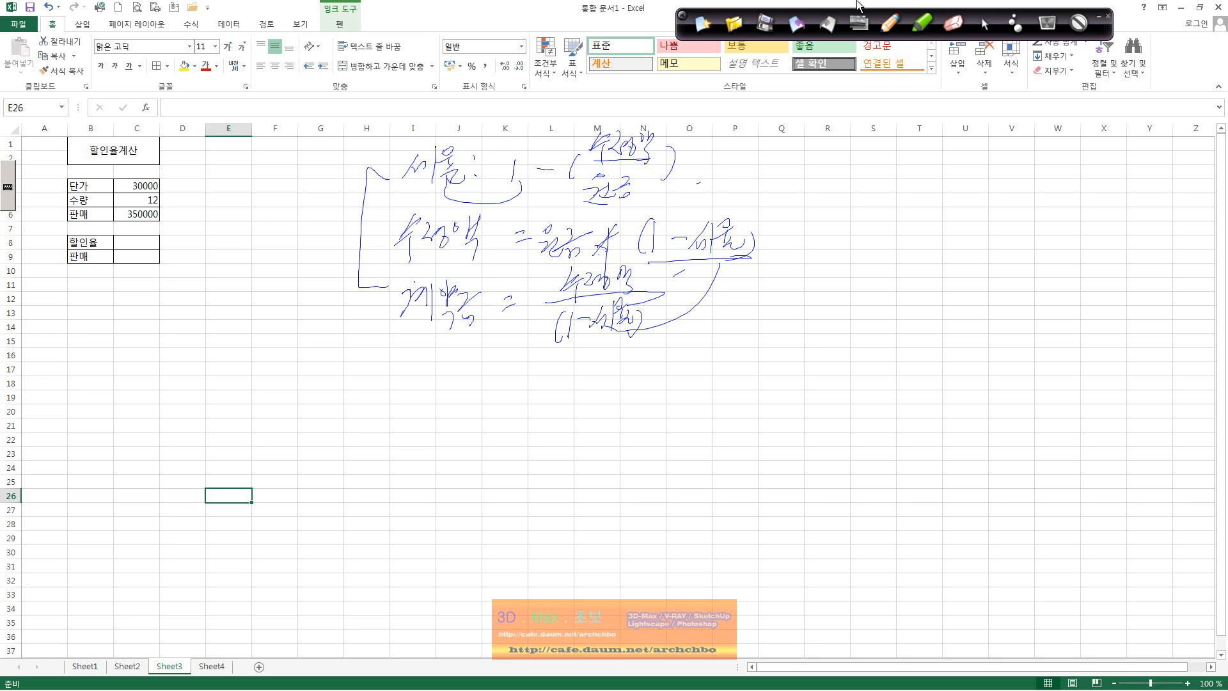
{"action": "left_click", "coordinate": [886, 27]}
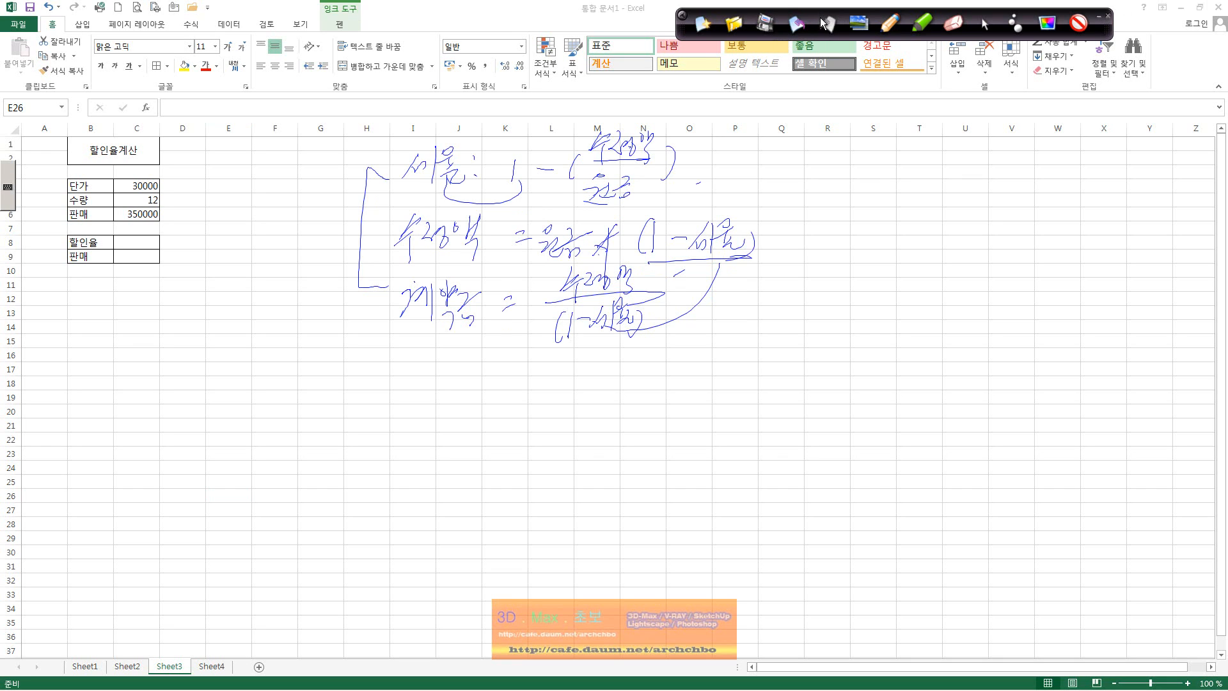
{"action": "left_click", "coordinate": [702, 26]}
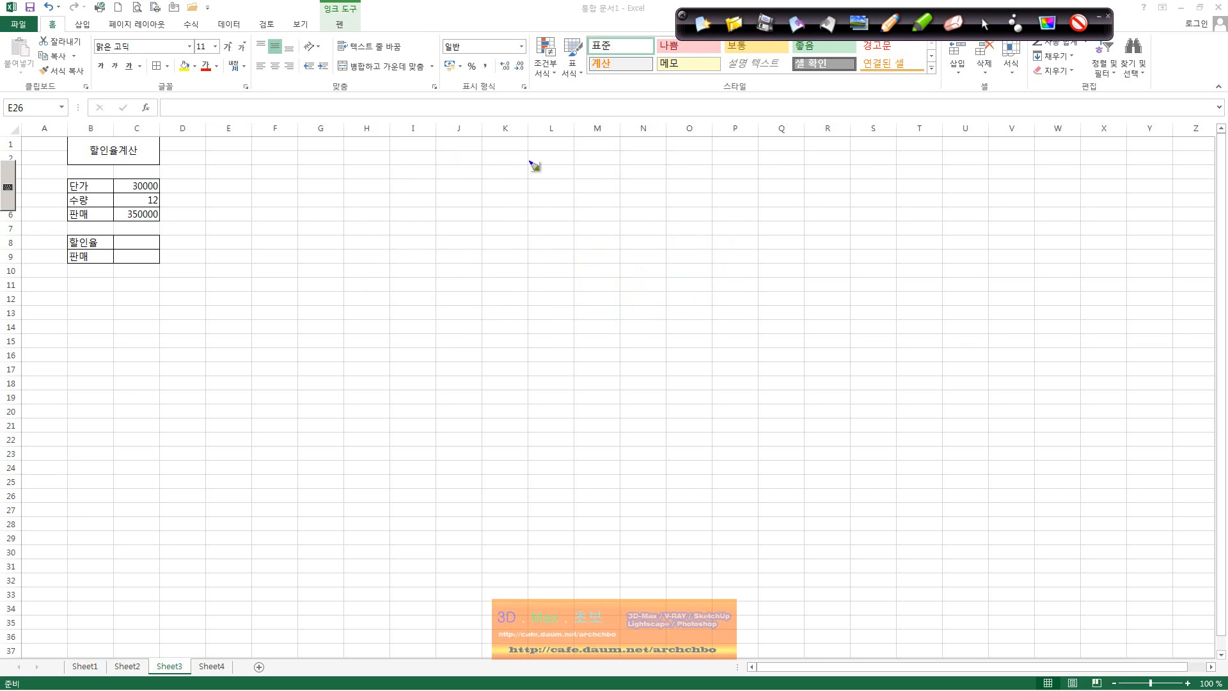
- Handwrite the discount rate formula "할인율 = 1 - (판매/(단가*수량))" beside the table
{"action": "mouse_move", "coordinate": [452, 191]}
{"action": "left_mouse_down"}
{"action": "mouse_move", "coordinate": [476, 181]}
{"action": "mouse_move", "coordinate": [473, 199]}
{"action": "mouse_move", "coordinate": [504, 171]}
{"action": "mouse_move", "coordinate": [542, 204]}
{"action": "mouse_move", "coordinate": [633, 186]}
{"action": "mouse_move", "coordinate": [603, 232]}
{"action": "mouse_move", "coordinate": [717, 217]}
{"action": "mouse_move", "coordinate": [721, 241]}
{"action": "mouse_move", "coordinate": [721, 220]}
{"action": "left_mouse_up"}
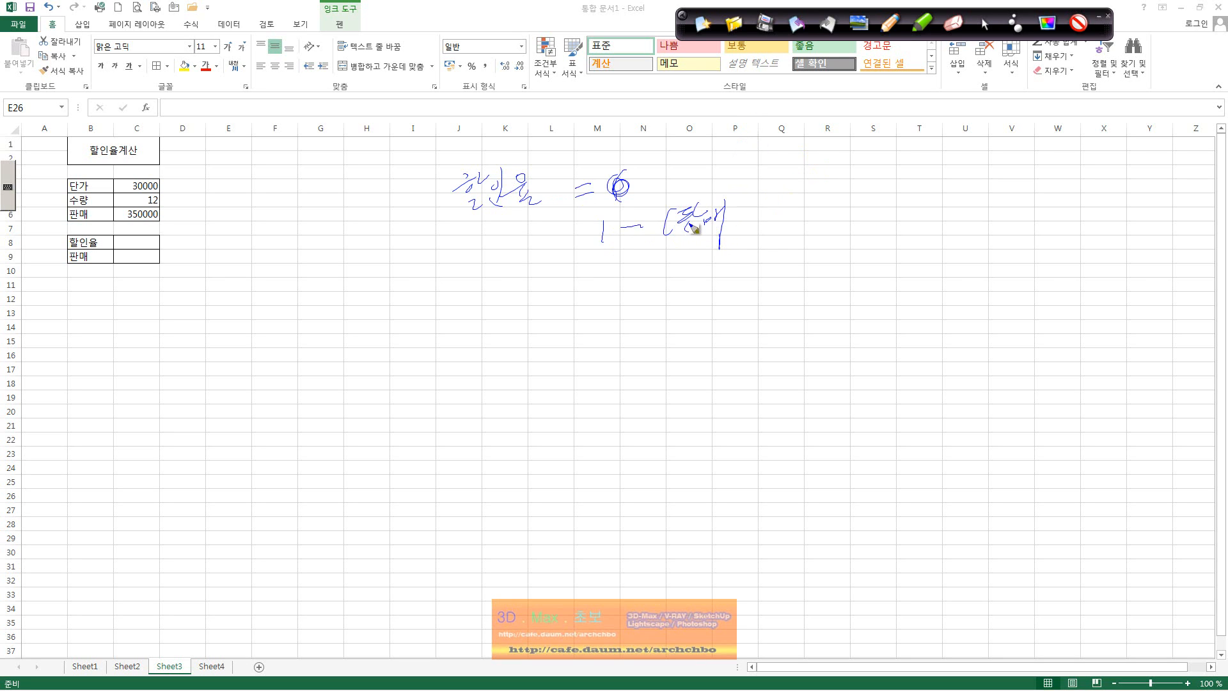
{"action": "left_click_drag", "start_coordinate": [771, 192], "coordinate": [719, 253]}
{"action": "mouse_move", "coordinate": [780, 204]}
{"action": "left_mouse_down"}
{"action": "mouse_move", "coordinate": [775, 236]}
{"action": "mouse_move", "coordinate": [851, 217]}
{"action": "mouse_move", "coordinate": [939, 225]}
{"action": "left_mouse_up"}
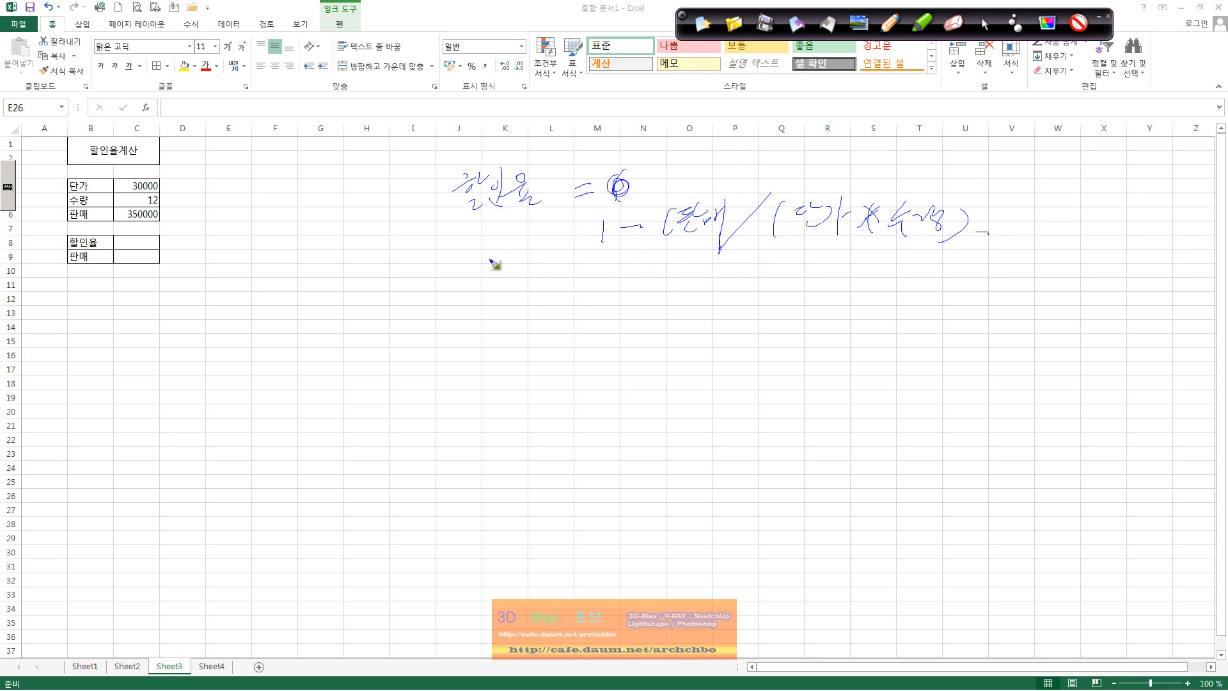
- Handwrite the sales formula "판매 = 단가*수량*(1-할인율)" below the discount rate formula
{"action": "mouse_move", "coordinate": [463, 291]}
{"action": "left_mouse_down"}
{"action": "mouse_move", "coordinate": [499, 301]}
{"action": "mouse_move", "coordinate": [521, 289]}
{"action": "mouse_move", "coordinate": [530, 316]}
{"action": "mouse_move", "coordinate": [579, 298]}
{"action": "mouse_move", "coordinate": [609, 324]}
{"action": "mouse_move", "coordinate": [676, 288]}
{"action": "mouse_move", "coordinate": [813, 289]}
{"action": "mouse_move", "coordinate": [787, 308]}
{"action": "left_mouse_up"}
{"action": "mouse_move", "coordinate": [818, 270]}
{"action": "left_mouse_down"}
{"action": "mouse_move", "coordinate": [811, 298]}
{"action": "mouse_move", "coordinate": [908, 279]}
{"action": "left_mouse_up"}
{"action": "mouse_move", "coordinate": [919, 279]}
{"action": "left_mouse_down"}
{"action": "mouse_move", "coordinate": [935, 266]}
{"action": "mouse_move", "coordinate": [977, 295]}
{"action": "left_mouse_up"}
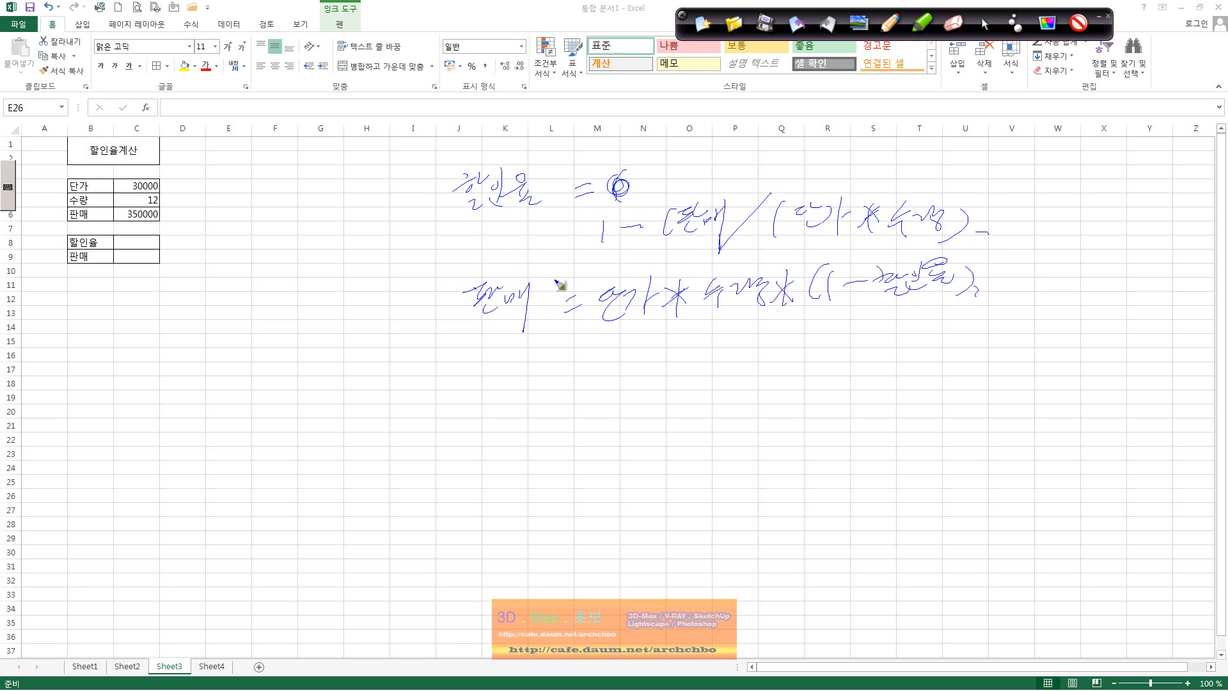